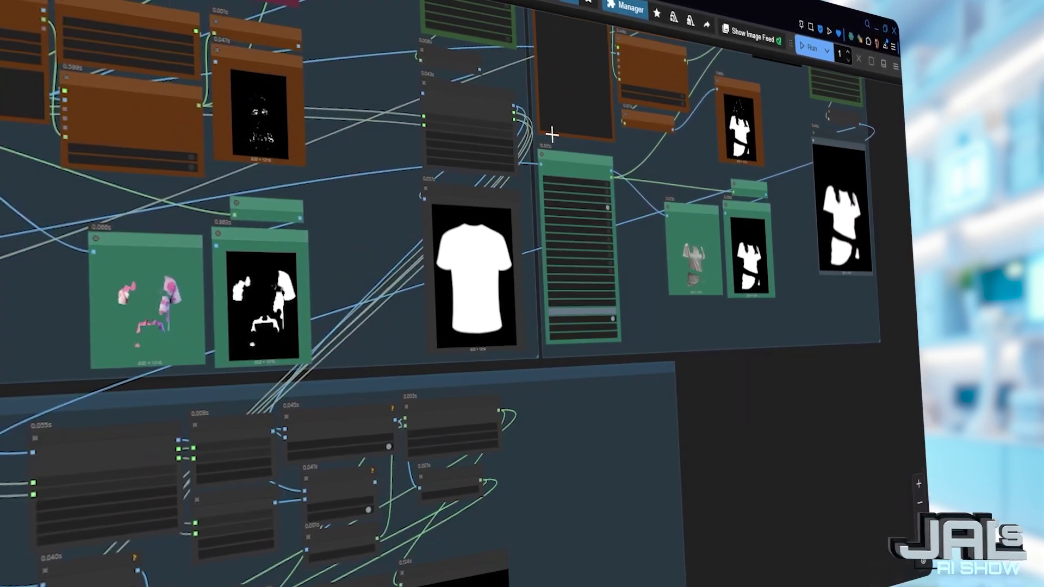
Survey the outfit mask, Person Mask and sampling groups, then fit the whole workflow into view
left_click_drag(552, 135, 612, 193)
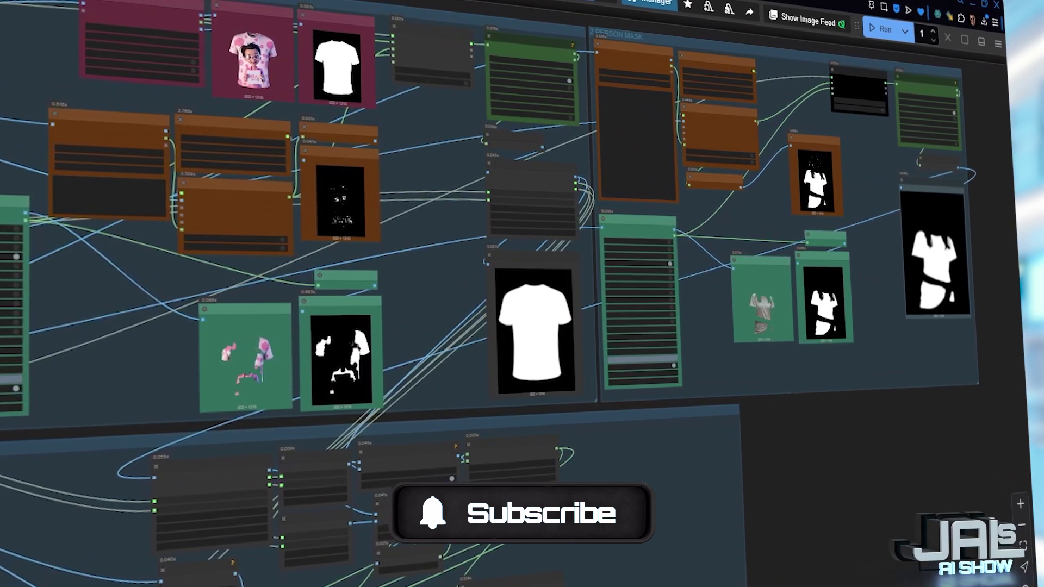
left_click_drag(583, 460, 613, 50)
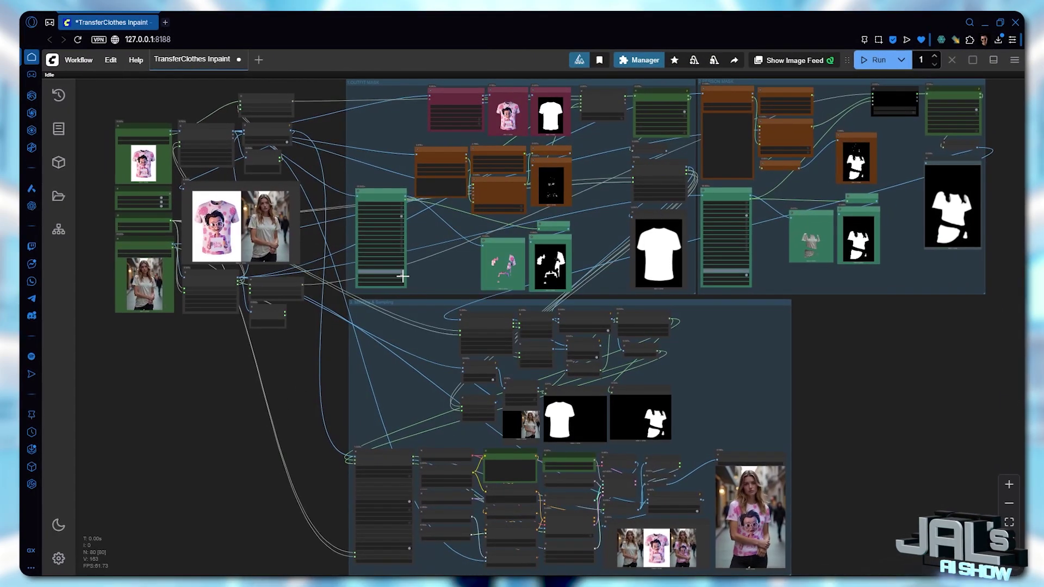
scroll(615, 229, "up", 2)
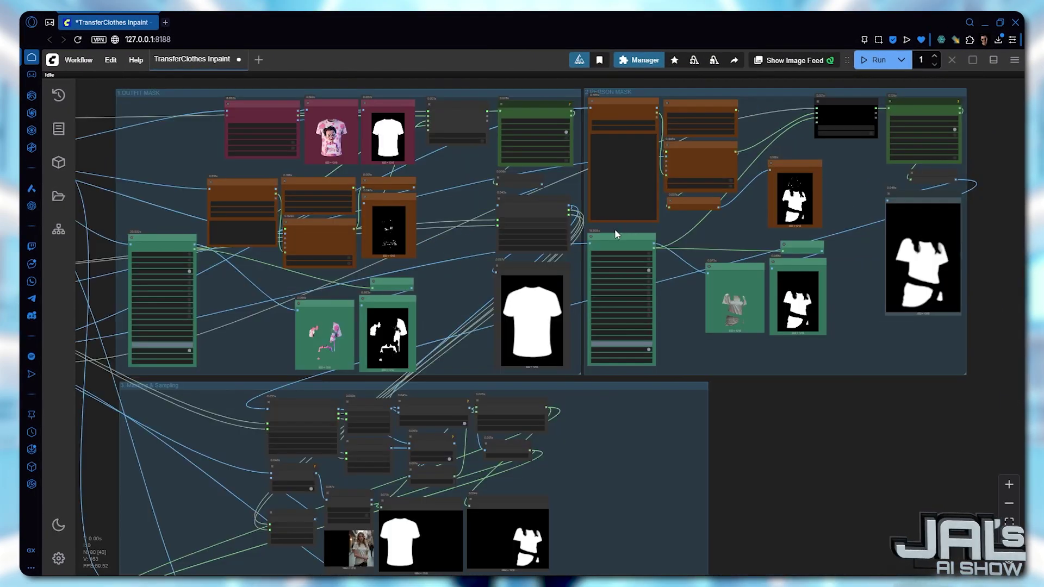
scroll(620, 292, "up", 3)
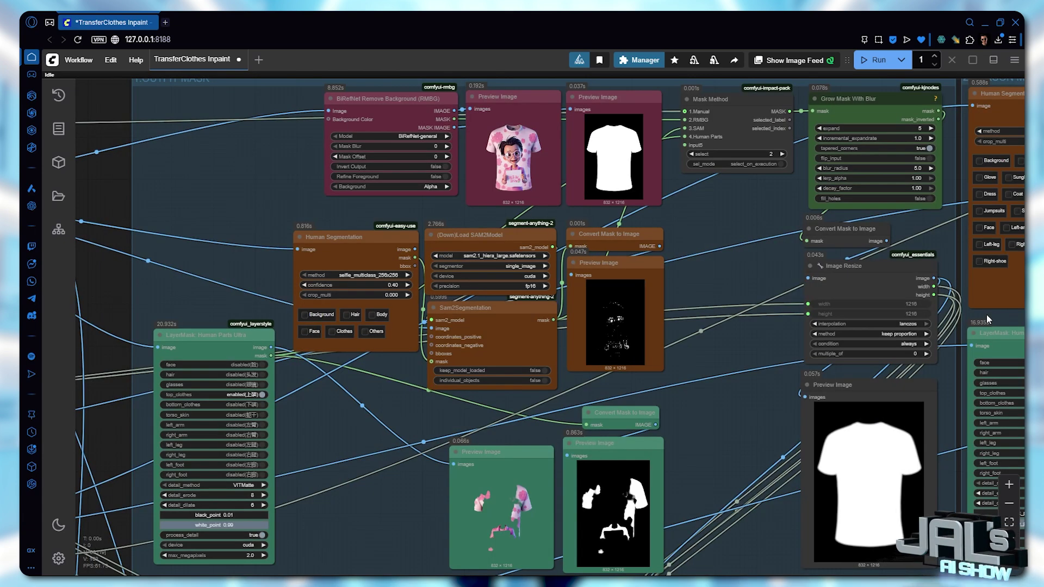
left_click_drag(984, 314, 217, 326)
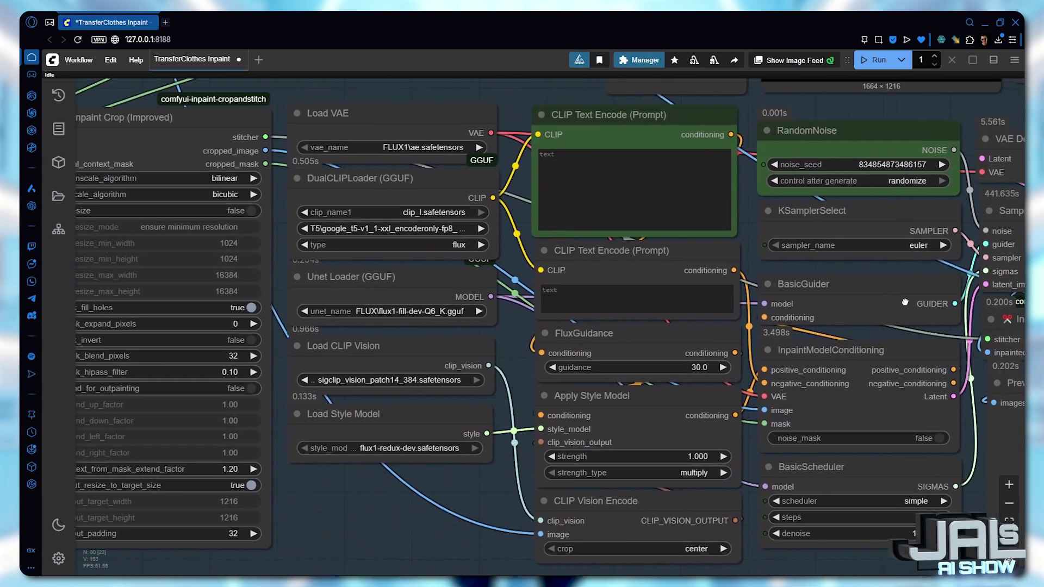
scroll(514, 315, "up", 2)
left_click_drag(813, 315, 514, 315)
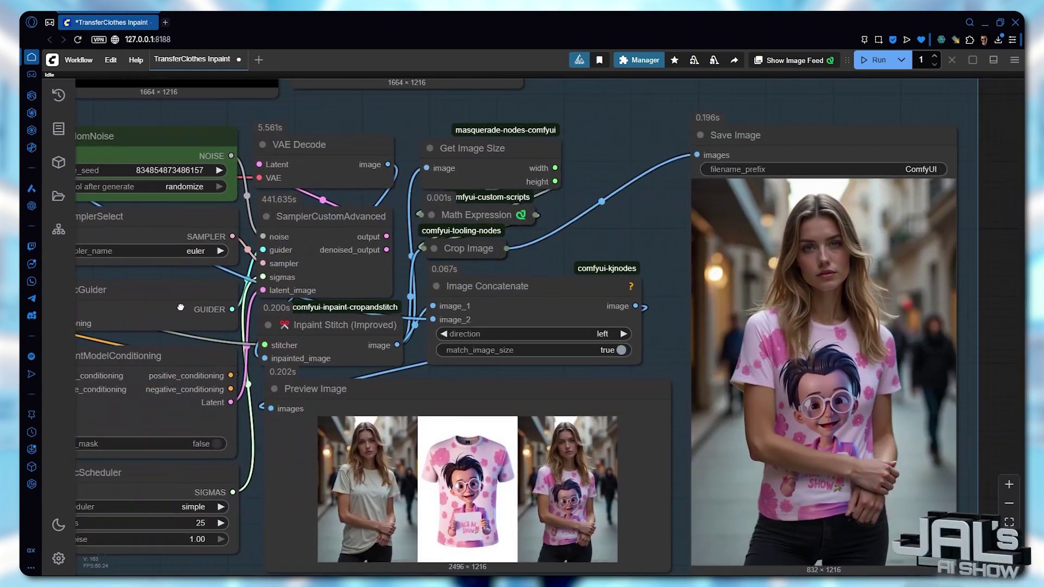
key(".")
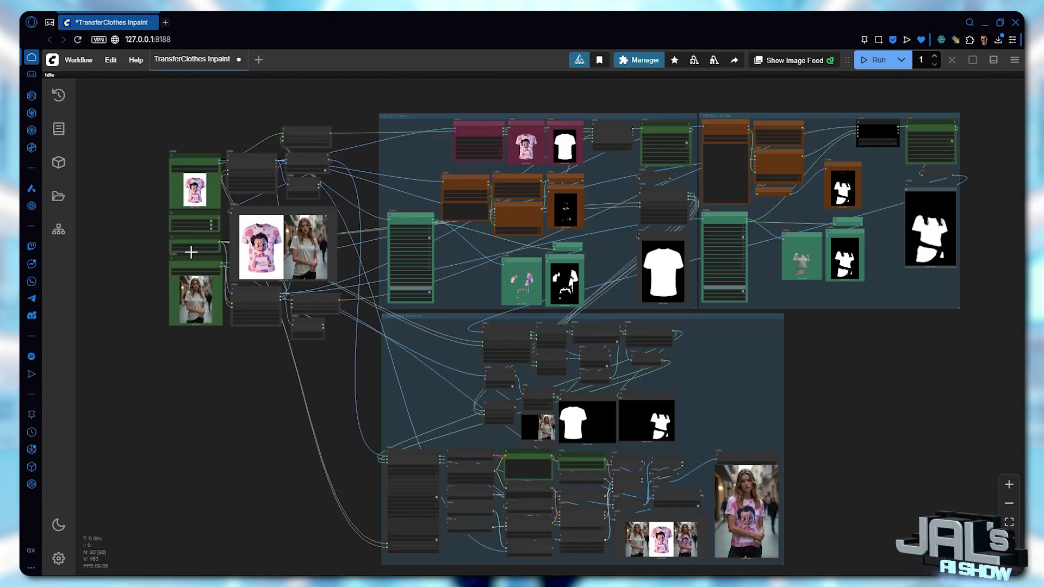
scroll(191, 251, "up", 10)
scroll(269, 506, "up", 5)
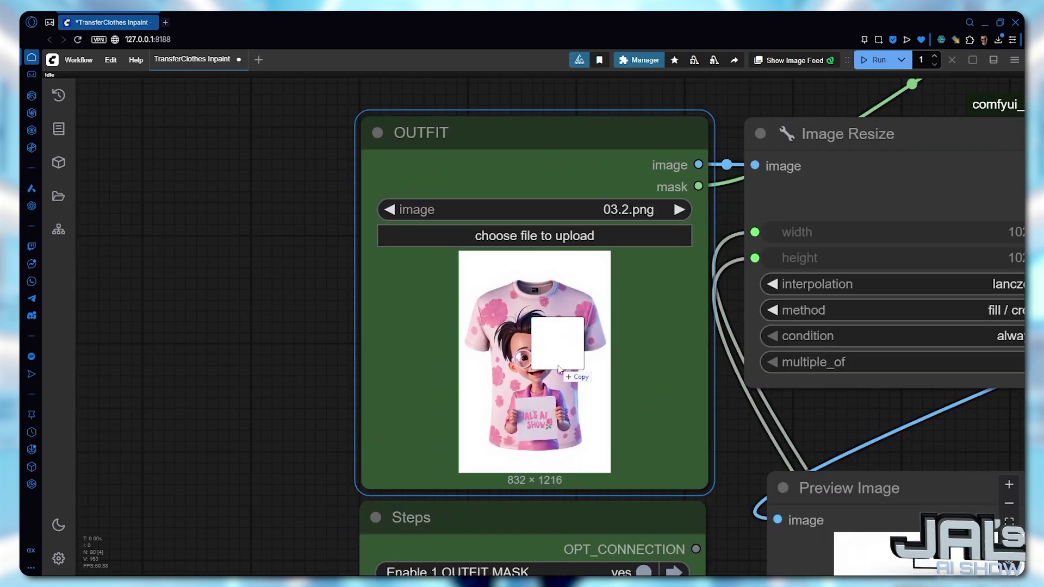
Load 01.2.webp as OUTFIT and 01.1.png as PERSON, then run the workflow
left_click_drag(557, 356, 560, 370)
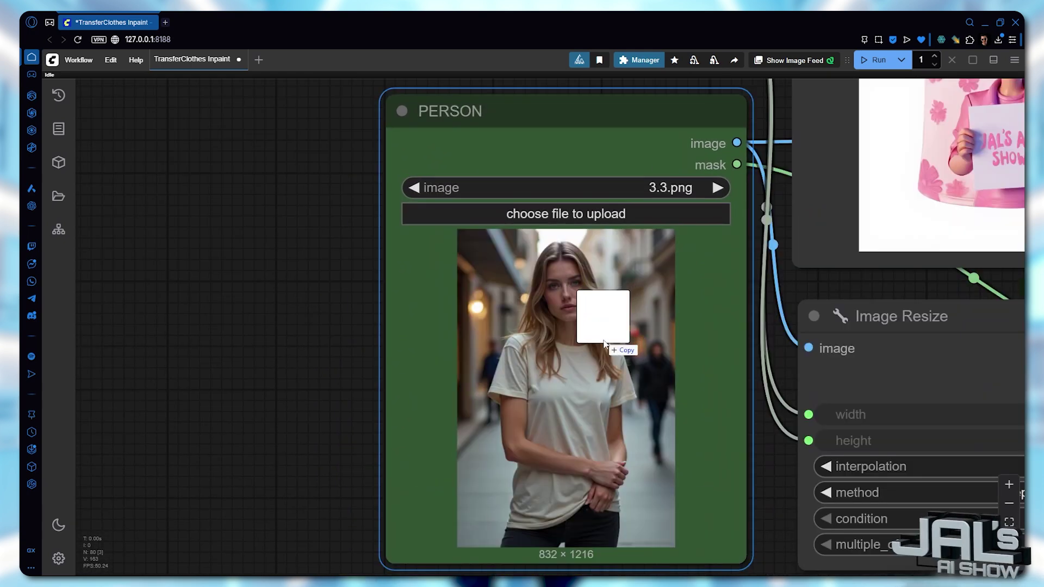
left_click_drag(605, 343, 600, 347)
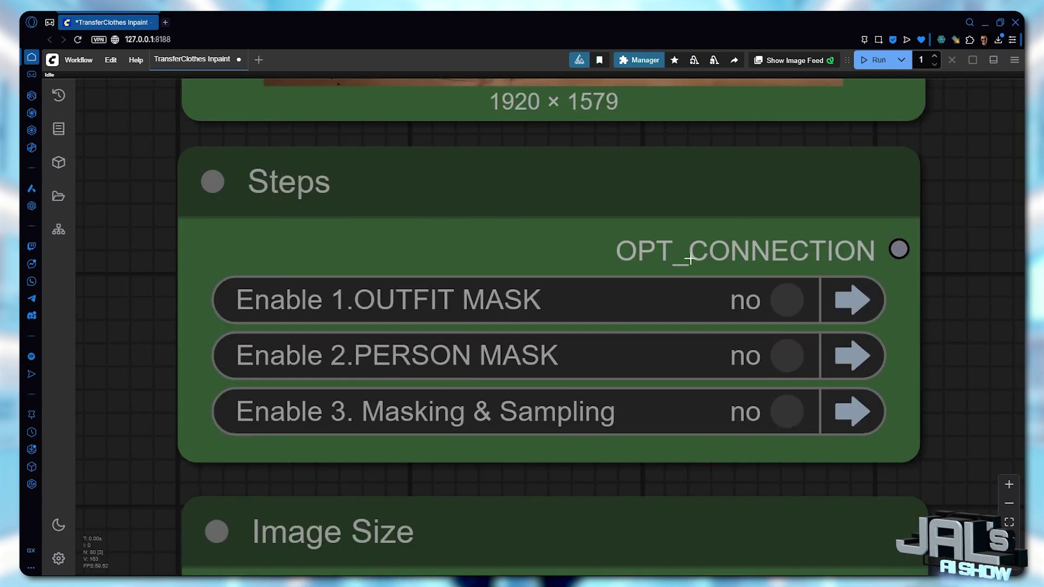
left_click(876, 61)
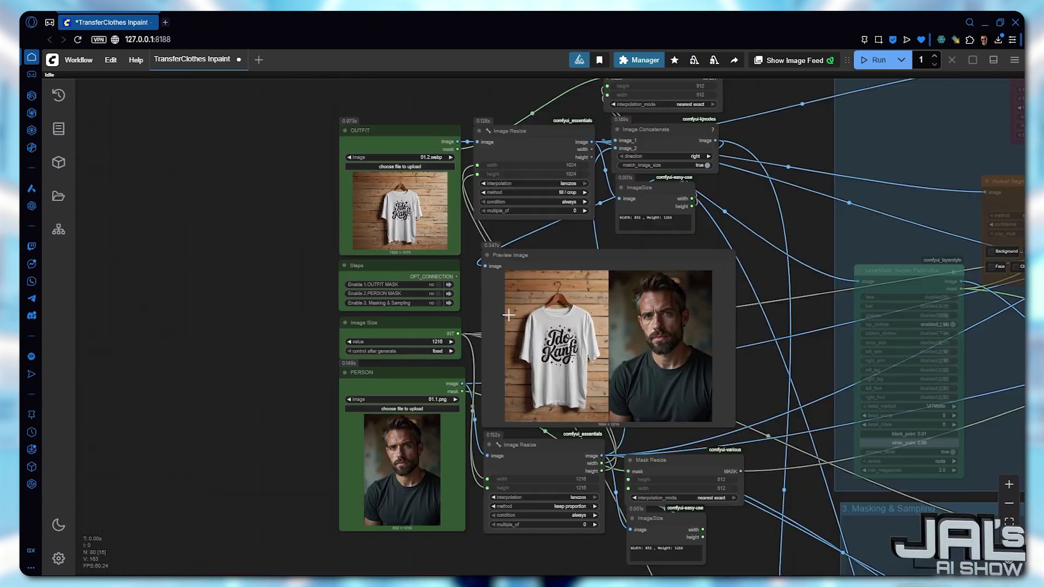
Inspect the Image Resize settings and the Image Size node, which reads 1216
left_click(410, 458)
scroll(317, 354, "up", 5)
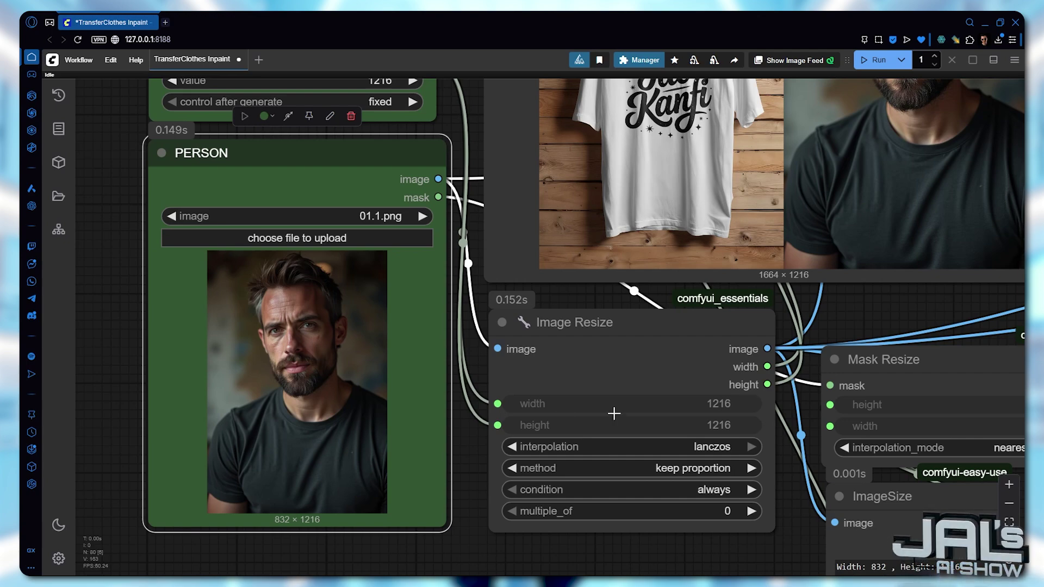
scroll(653, 420, "up", 3)
left_click_drag(653, 419, 585, 321)
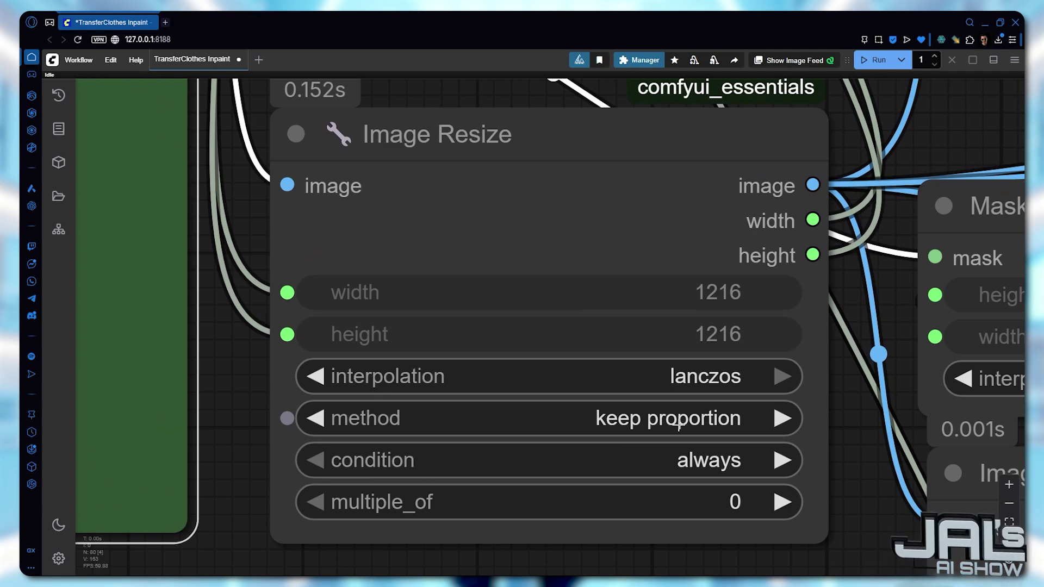
scroll(693, 426, "down", 5)
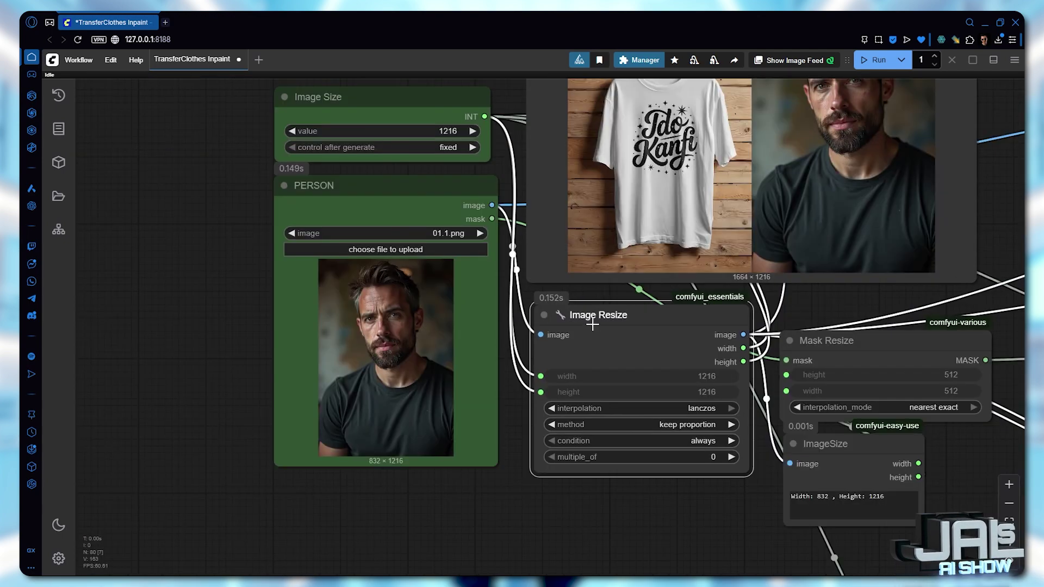
left_click_drag(346, 99, 517, 270)
scroll(488, 306, "up", 10)
left_click(518, 270)
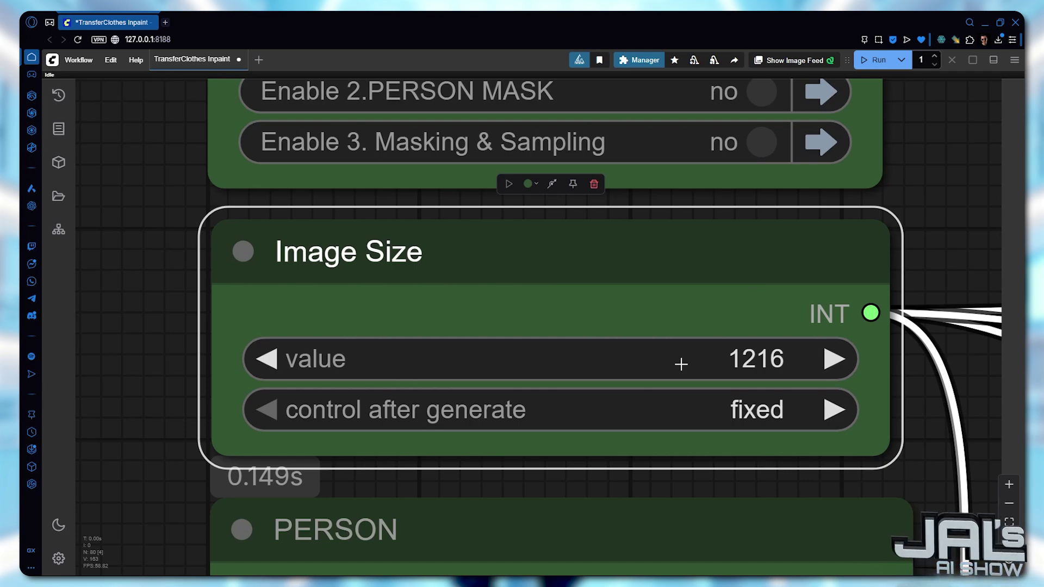
scroll(681, 364, "down", 10)
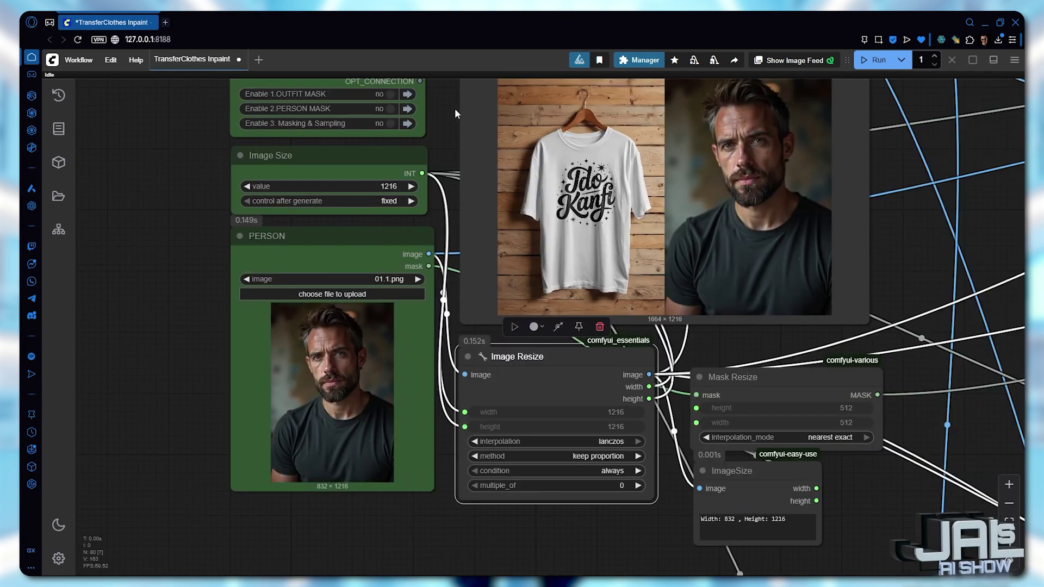
scroll(455, 113, "up", 10)
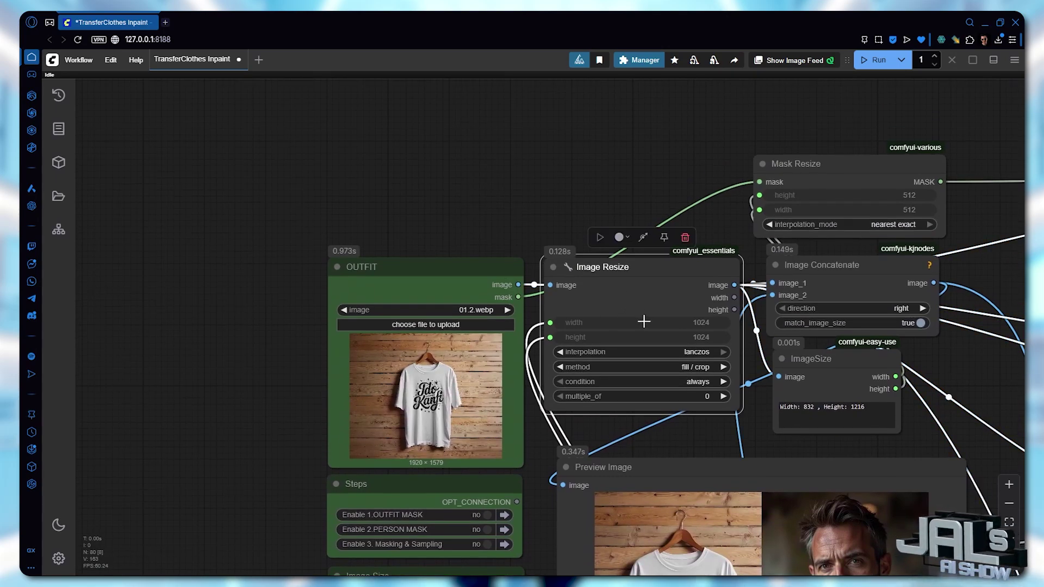
scroll(671, 334, "up", 10)
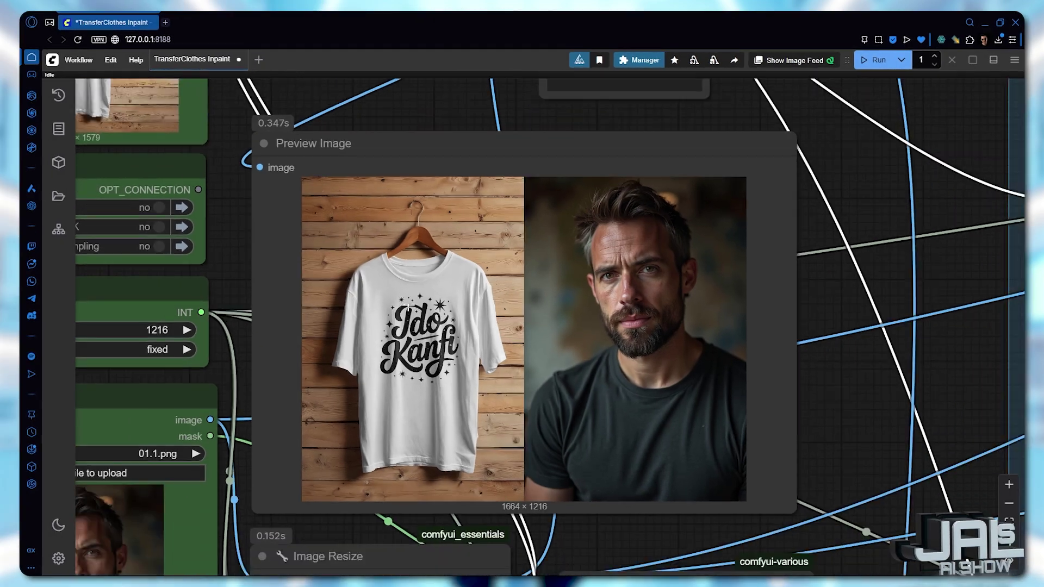
scroll(409, 307, "down", 4)
left_click_drag(409, 308, 433, 362)
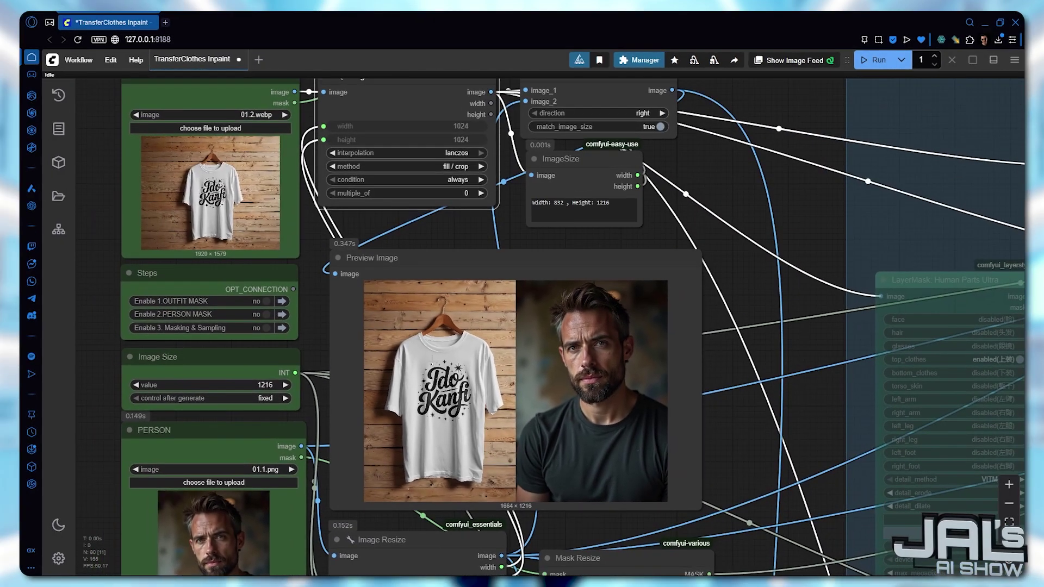
scroll(432, 362, "down", 2)
left_click_drag(432, 361, 535, 329)
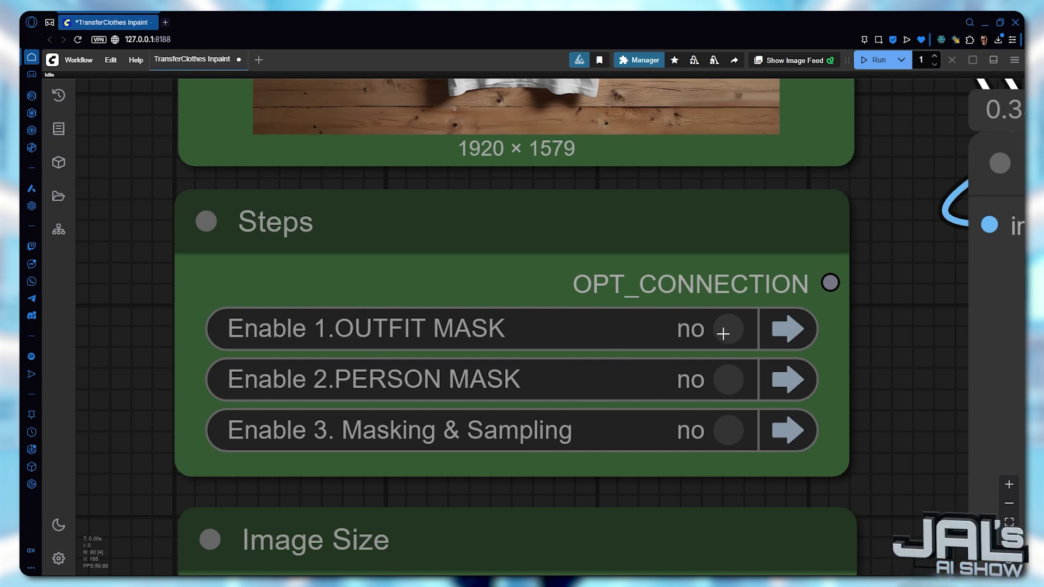
Set Enable 1.OUTFIT MASK to yes, jump to its group, and select its segmentation and preview nodes
left_click(723, 334)
left_click(788, 331)
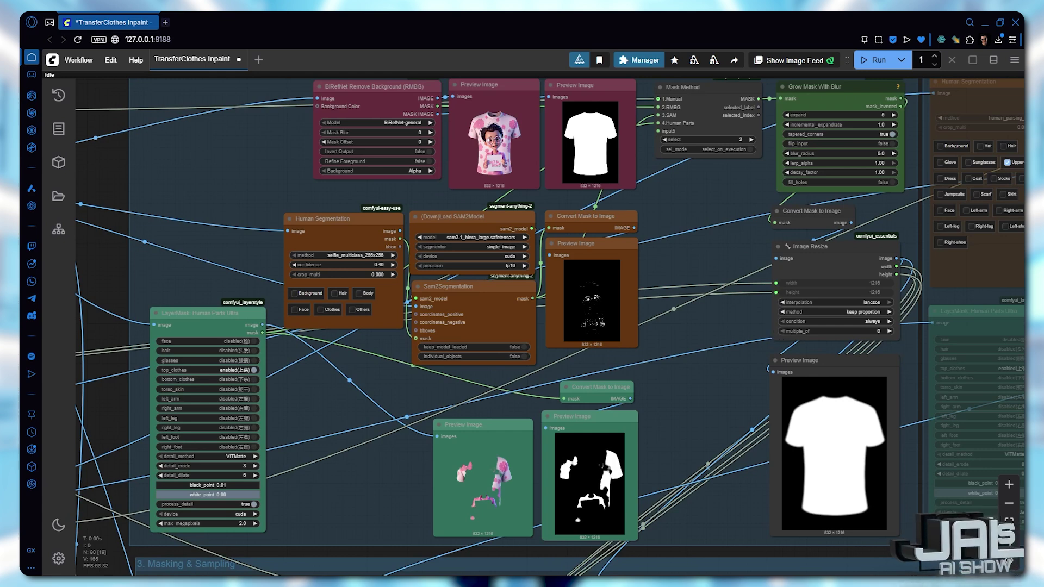
left_click_drag(263, 90, 614, 188)
left_click_drag(516, 253, 589, 299)
left_click_drag(136, 390, 596, 484)
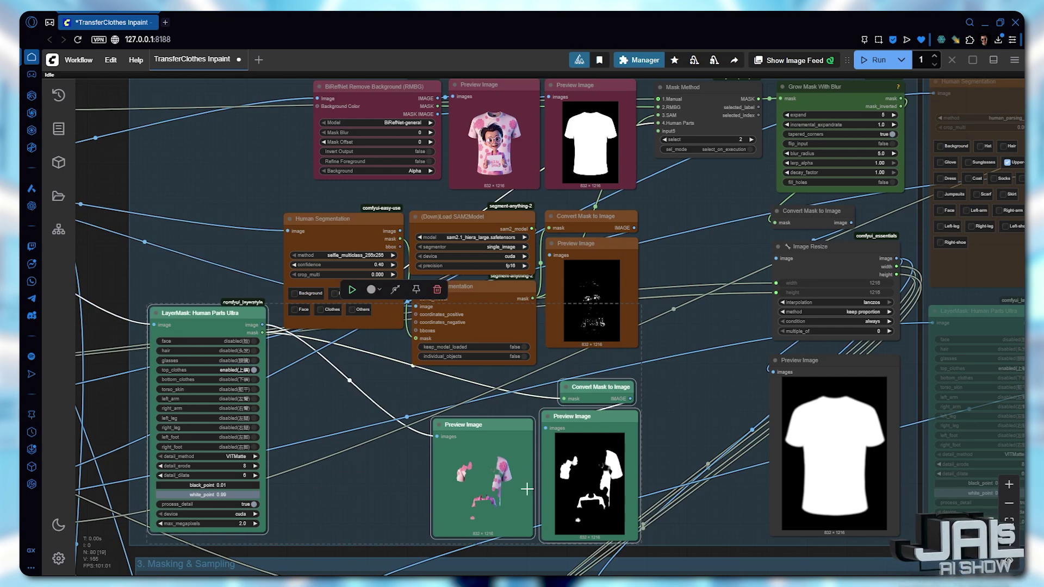
left_click(691, 413)
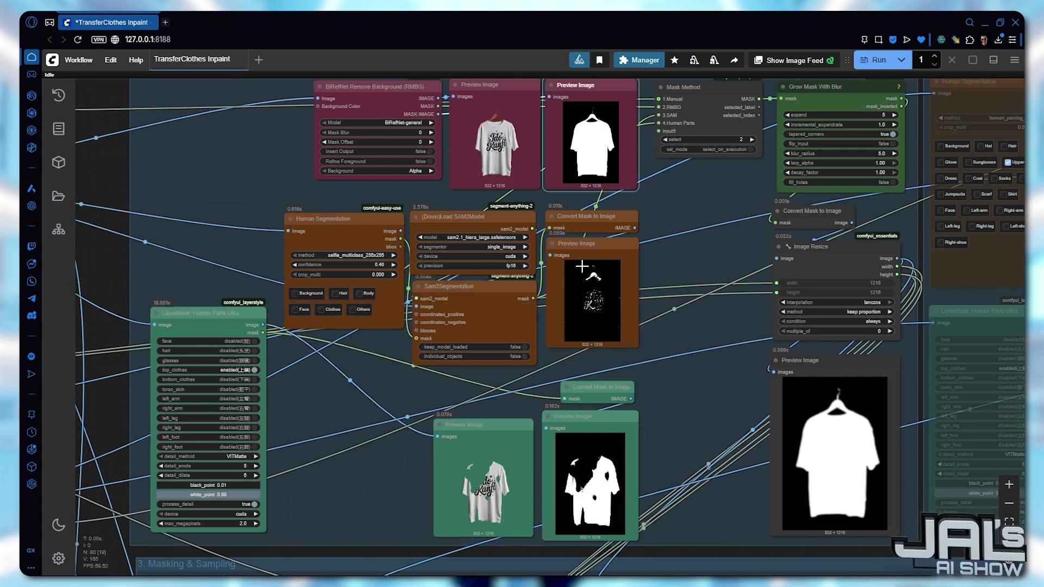
left_click(583, 300)
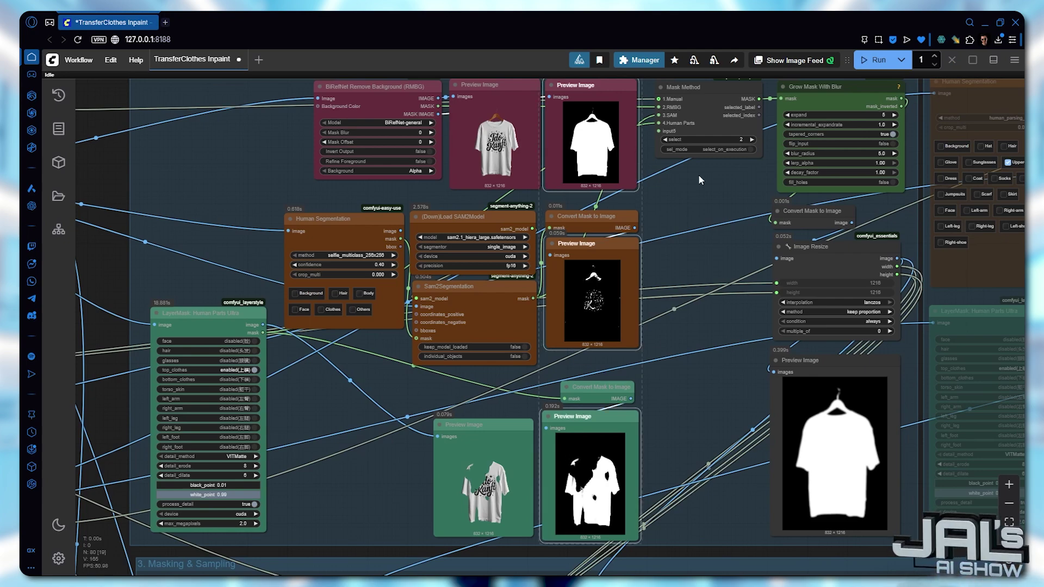
left_click_drag(696, 172, 573, 276)
scroll(573, 276, "up", 8)
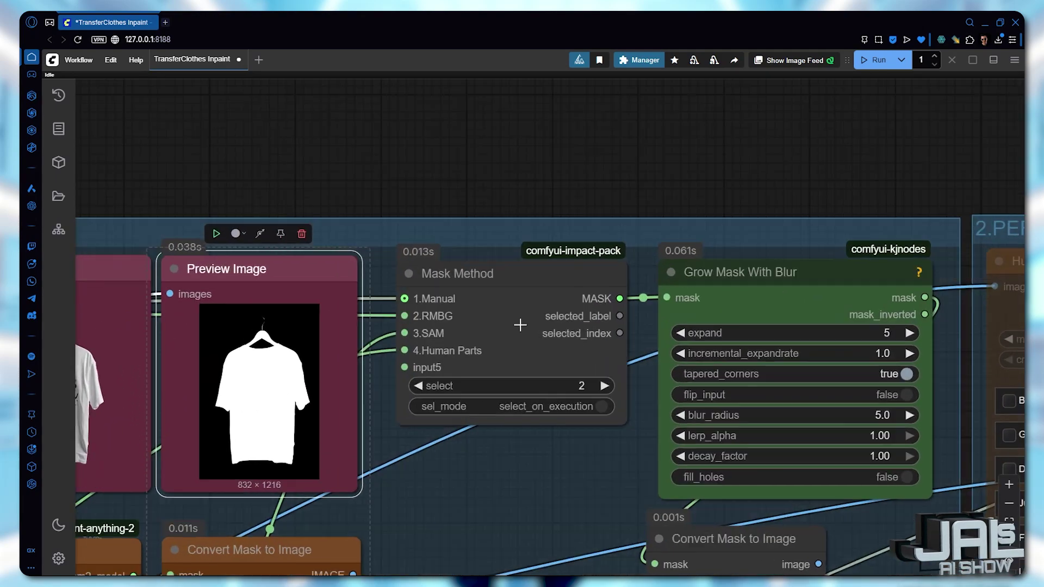
scroll(521, 326, "up", 5)
left_click_drag(498, 332, 527, 310)
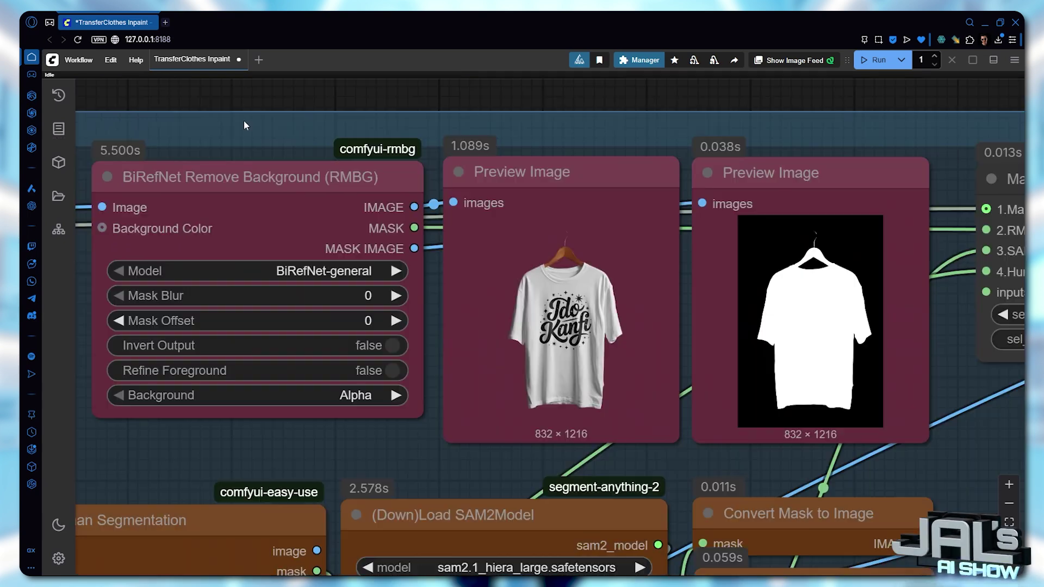
left_click_drag(153, 127, 782, 338)
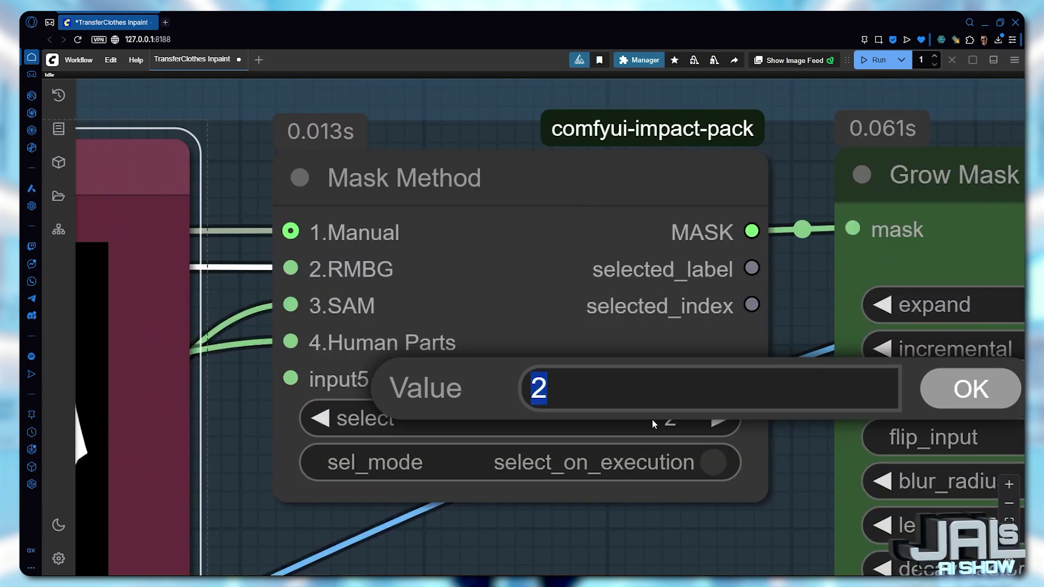
type("2")
key("Return")
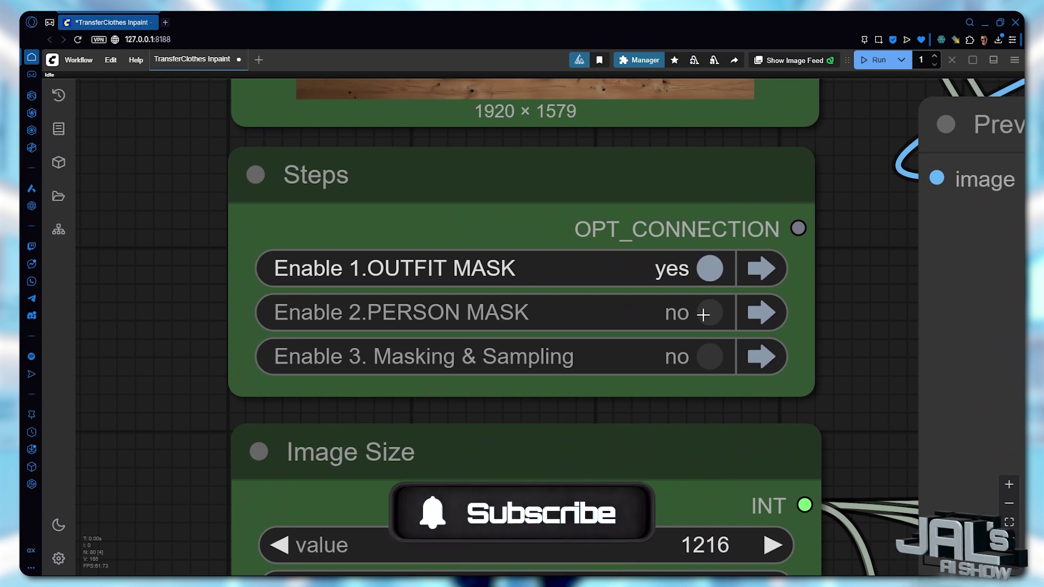
Set Enable 2.PERSON MASK to yes, review the Human Segmentation options, and run the workflow
left_click(703, 314)
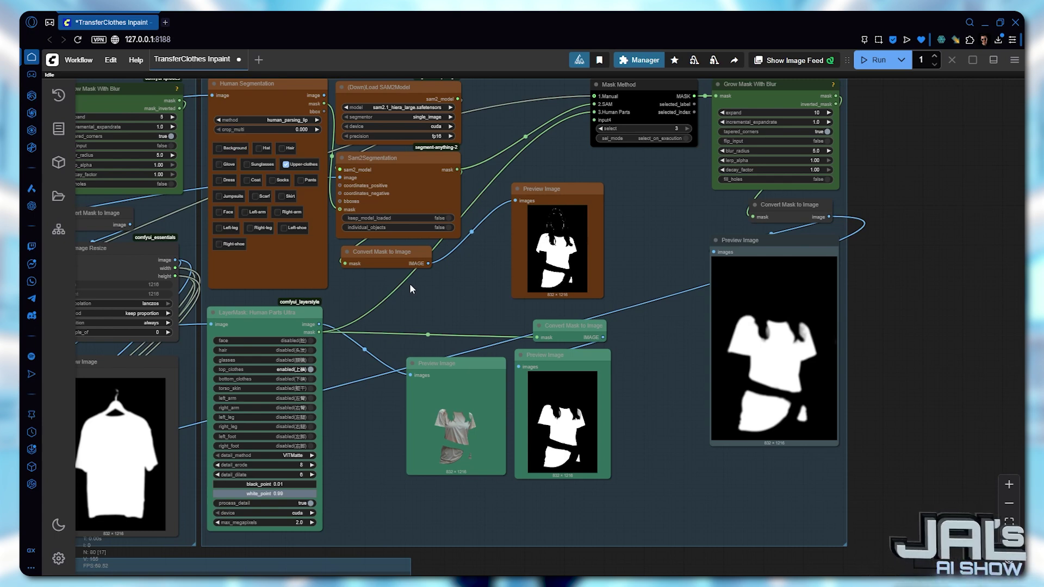
left_click_drag(409, 282, 421, 339)
scroll(204, 210, "up", 10)
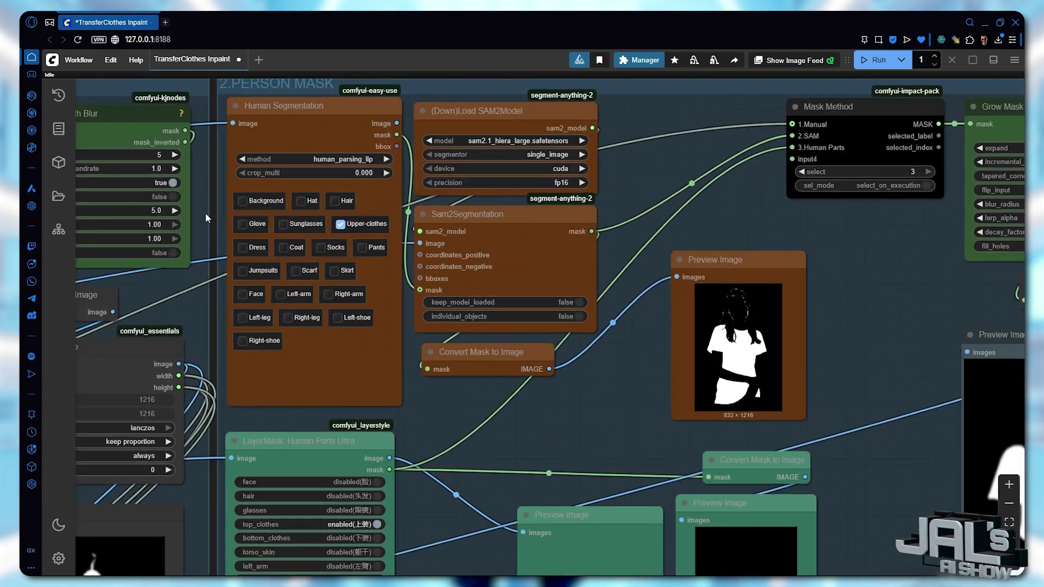
left_click_drag(301, 250, 368, 305)
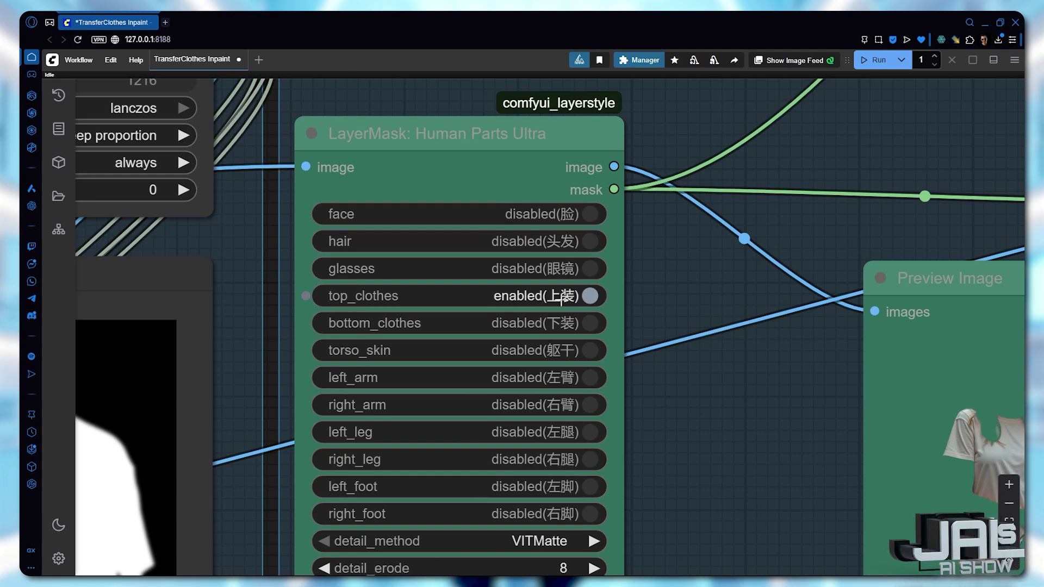
scroll(562, 299, "down", 7)
left_click_drag(612, 283, 545, 317)
scroll(544, 317, "down", 2)
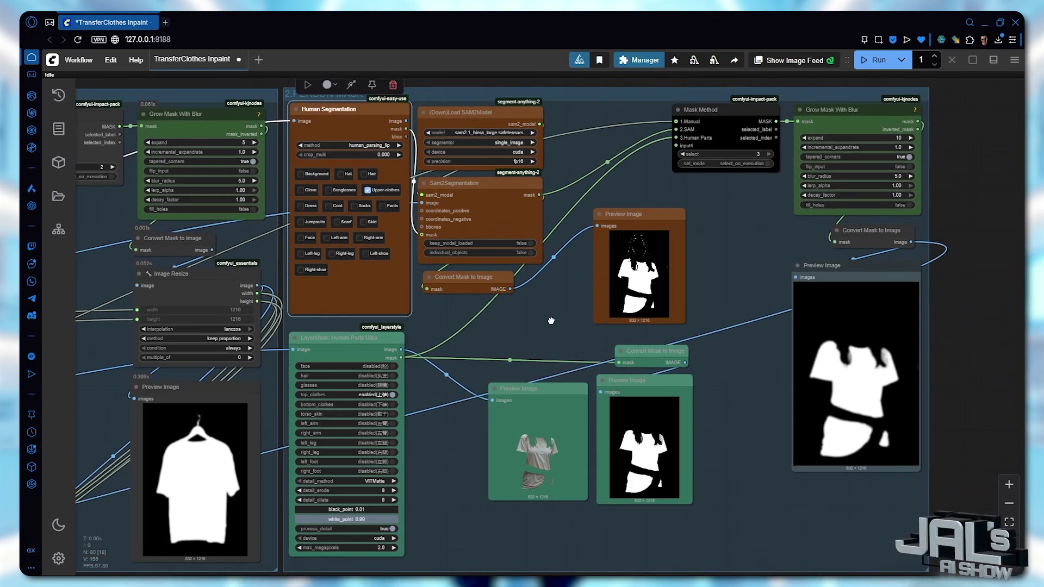
left_click(876, 62)
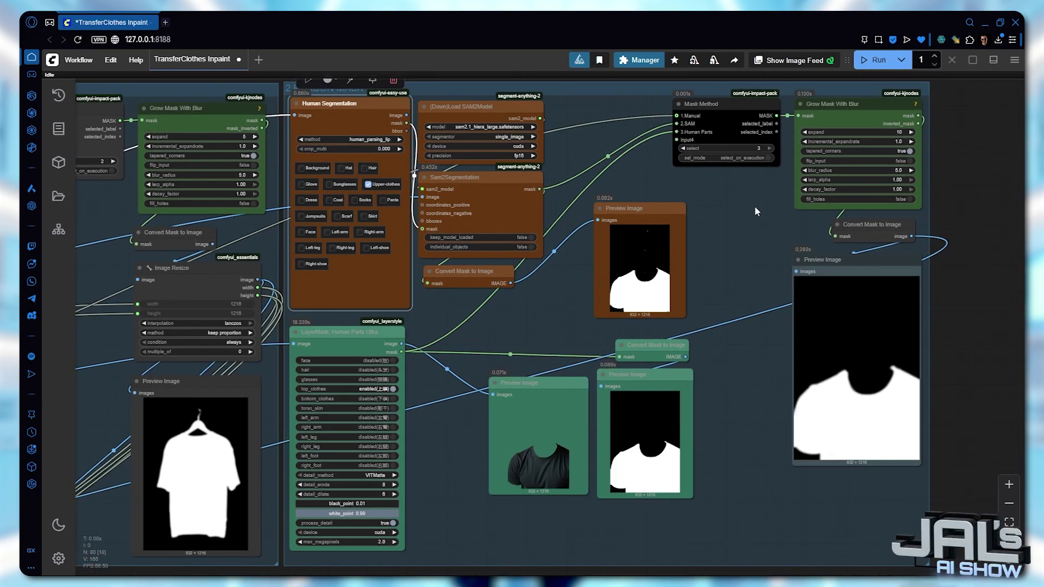
Keep the person Mask Method at 3 and set Enable 3. Masking & Sampling to yes
scroll(699, 388, "up", 5)
left_click(626, 401)
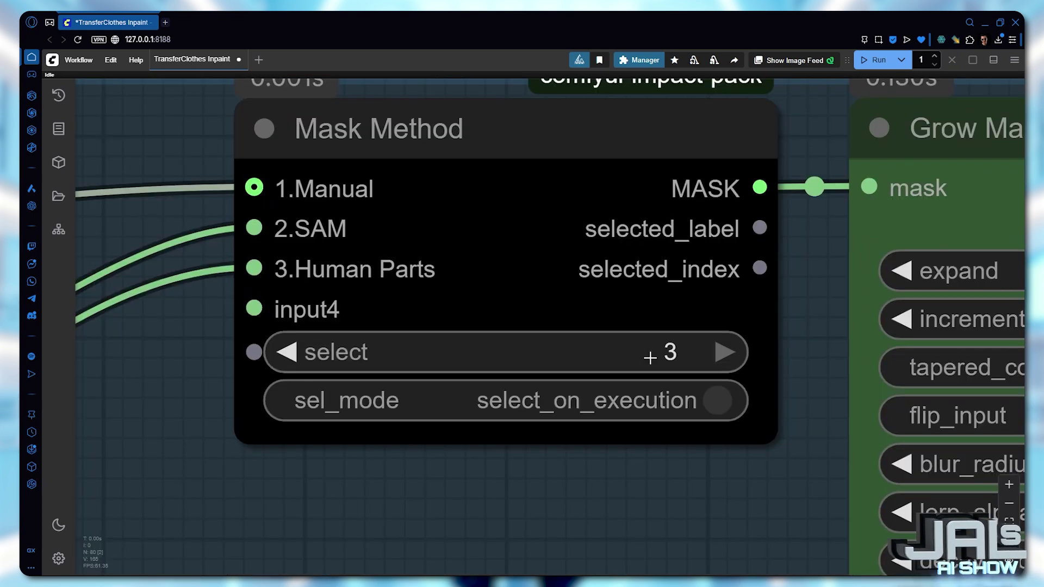
left_click(650, 357)
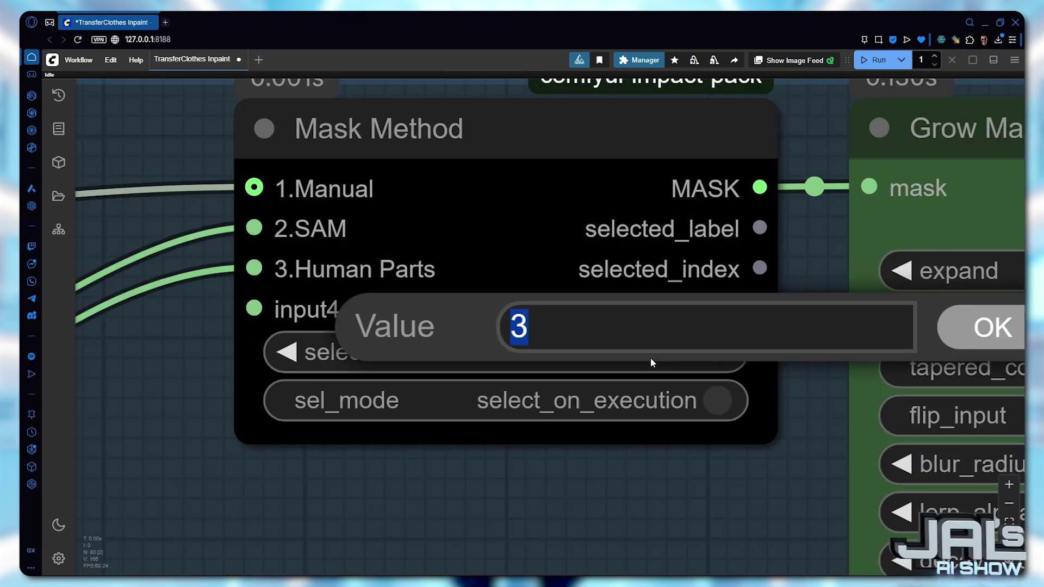
key("Return")
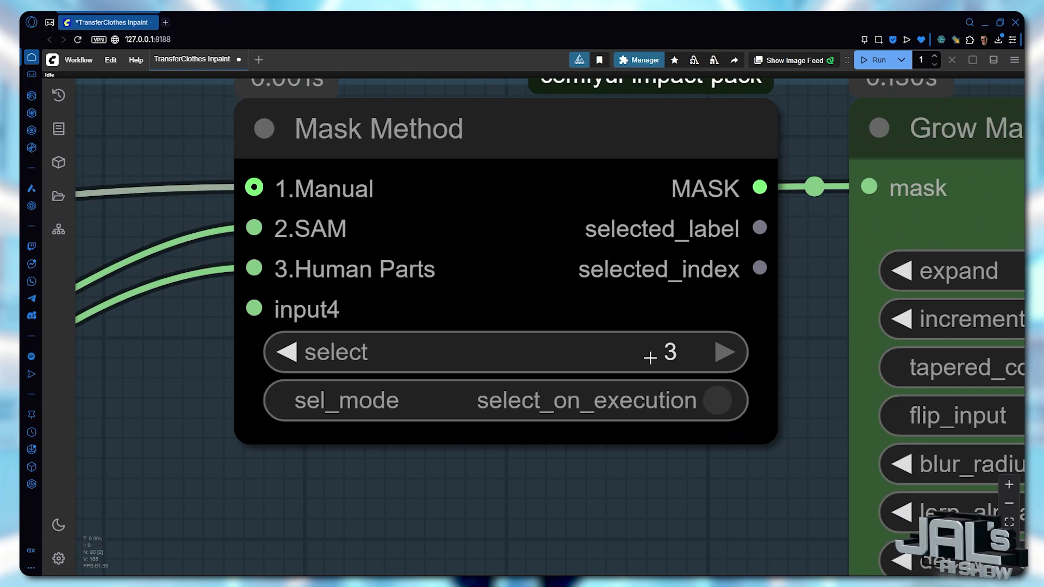
scroll(651, 358, "down", 10)
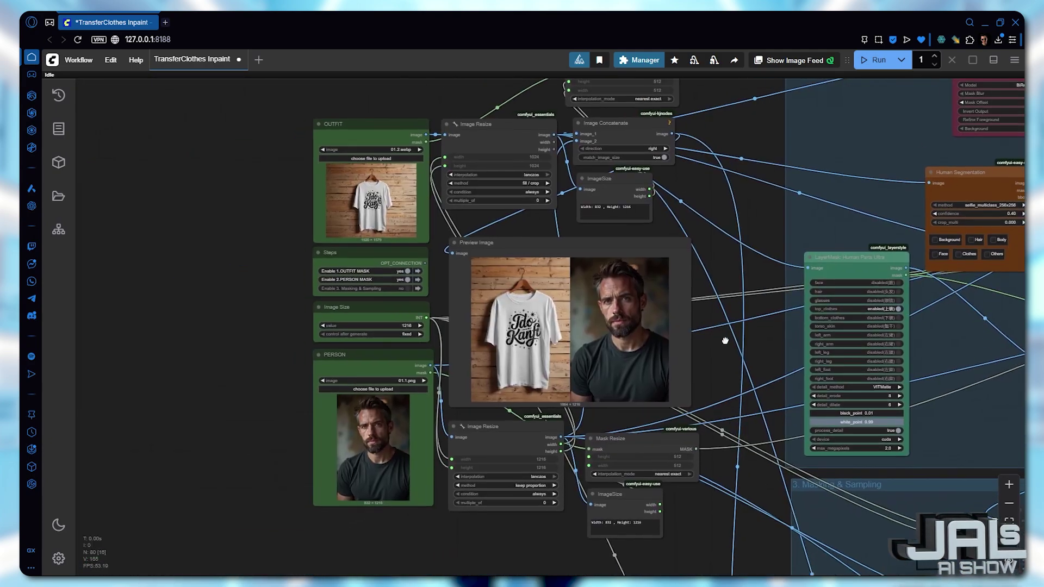
scroll(523, 268, "up", 8)
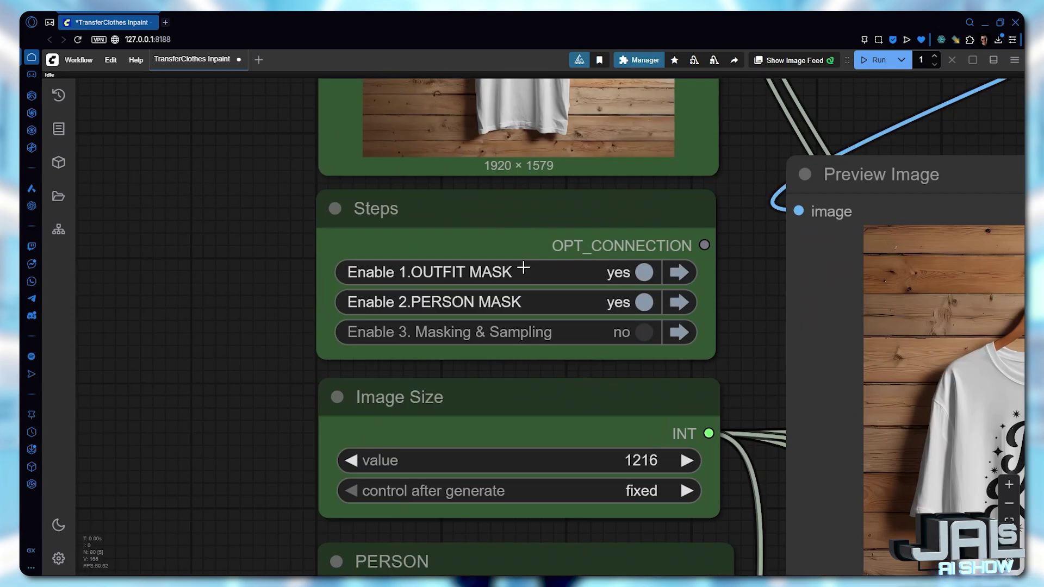
left_click(634, 333)
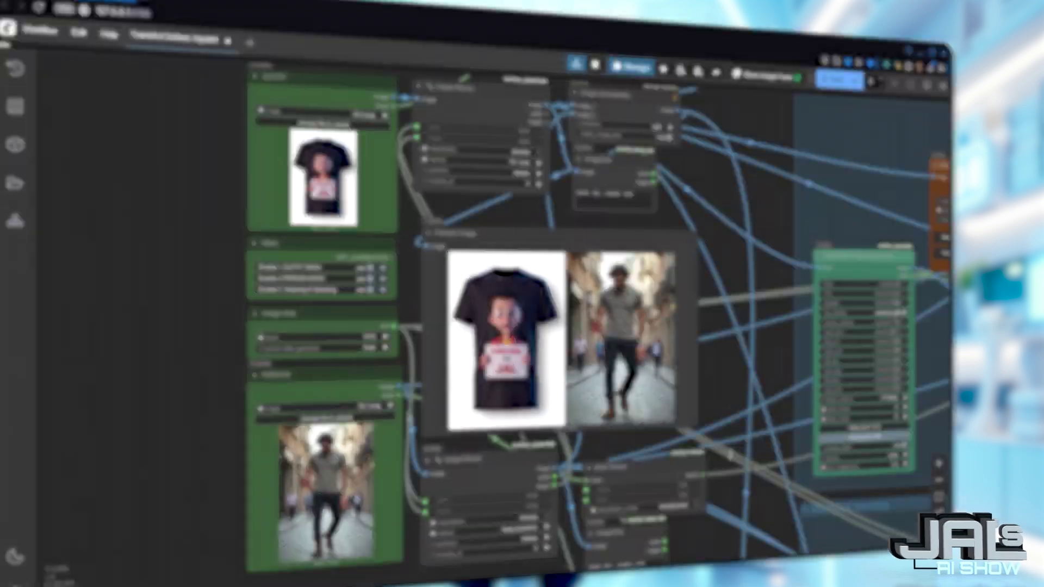
Load the woman's photo as PERSON and the plaid shirt as OUTFIT, disable stage 3, and run
left_click_drag(131, 372, 321, 457)
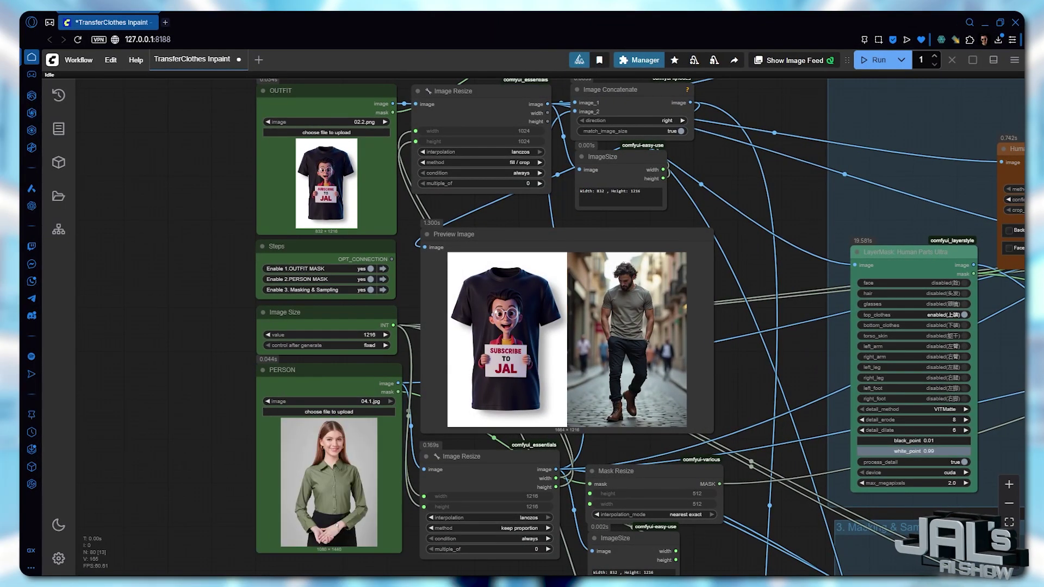
left_click_drag(803, 391, 326, 179)
scroll(275, 261, "up", 10)
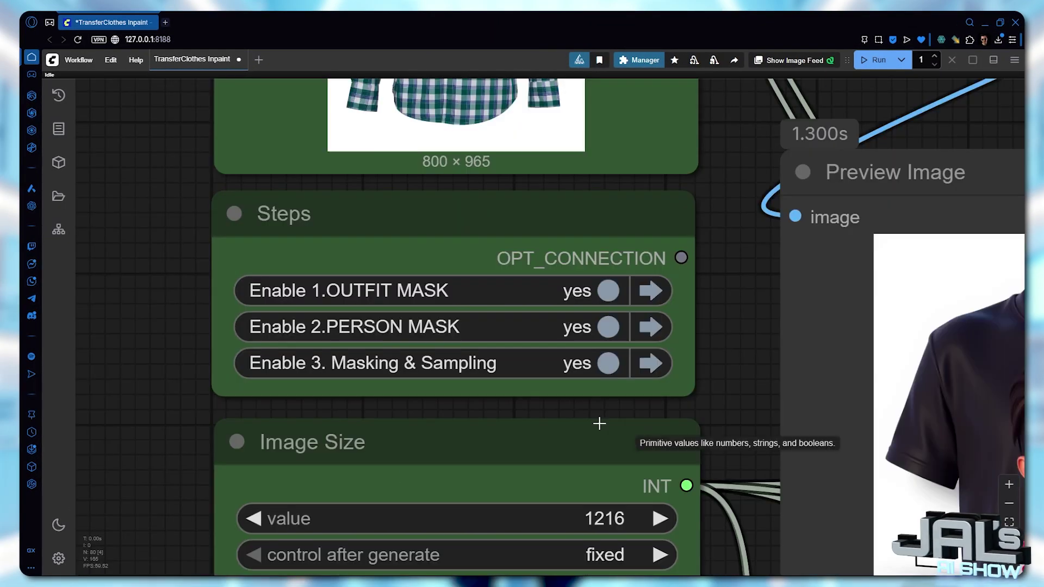
left_click(605, 363)
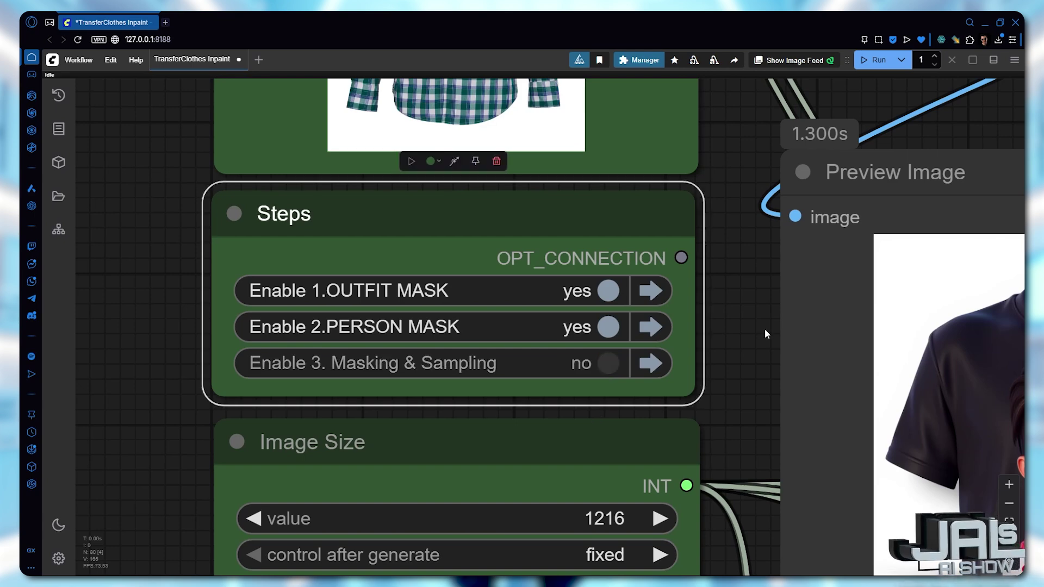
left_click(865, 60)
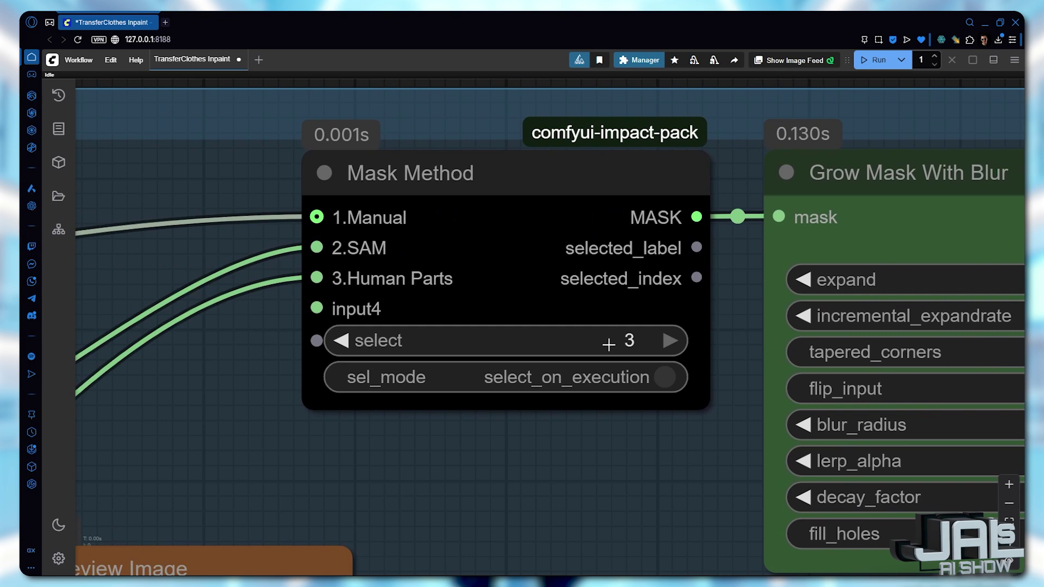
Change the person Mask Method to 2 (SAM)
left_click(603, 340)
type("2")
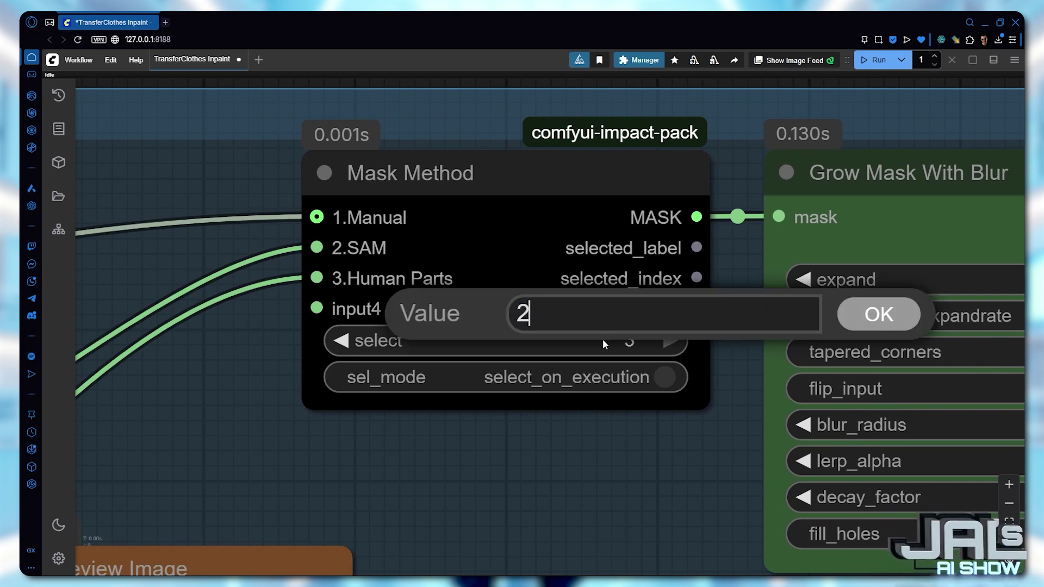
key("Return")
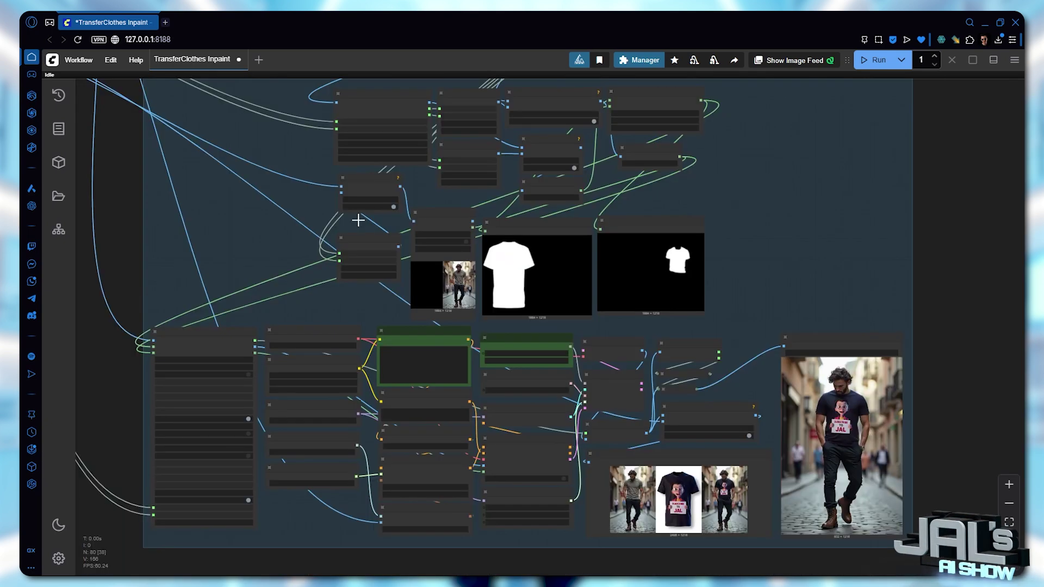
Run the full workflow and zoom in on the Preview Image and Save Image results
left_click(874, 59)
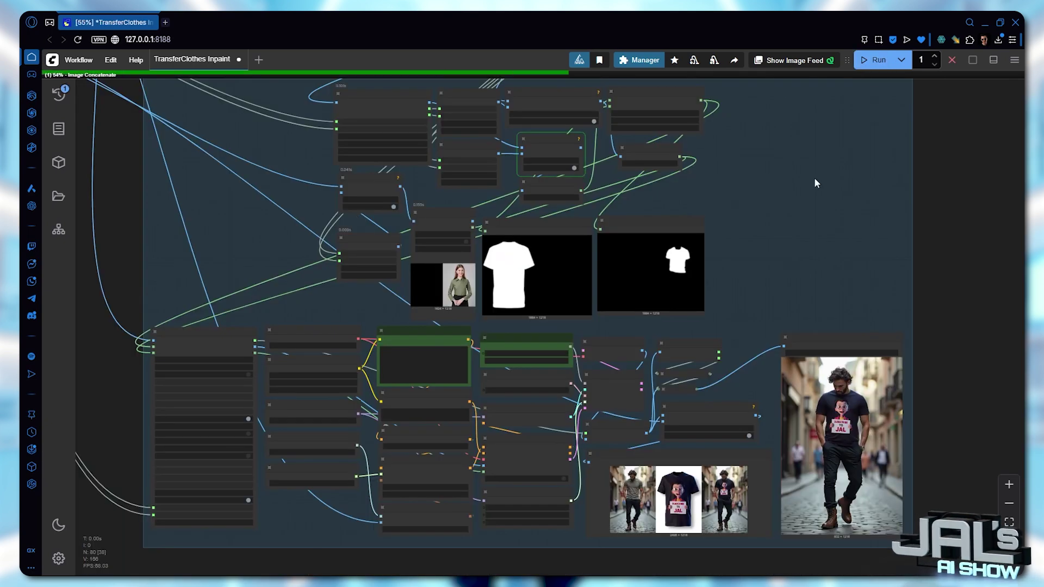
scroll(510, 371, "up", 1)
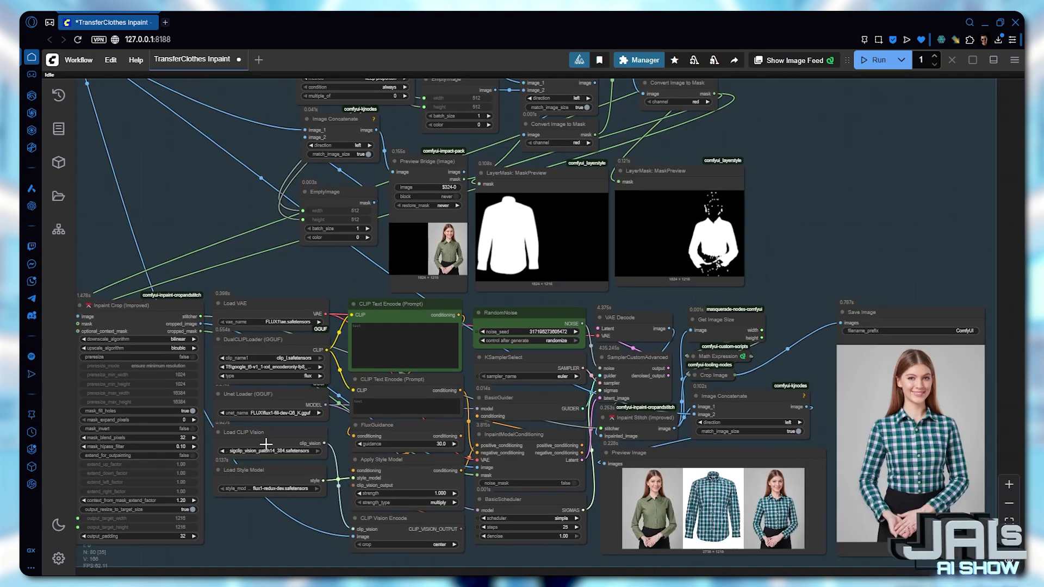
scroll(902, 549, "up", 9)
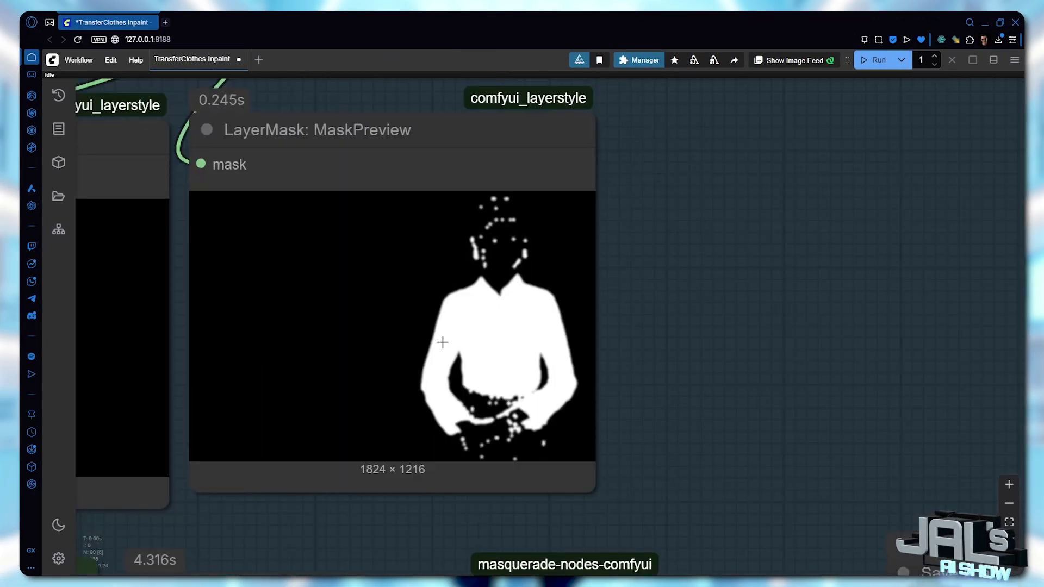
scroll(440, 343, "up", 4)
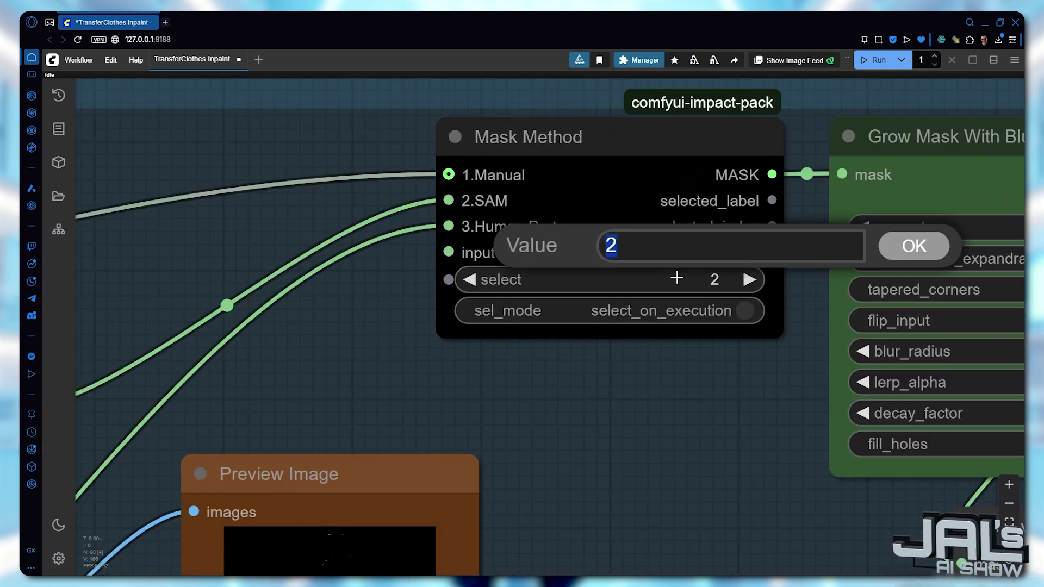
Set the Mask Method to 1 (Manual) and open the person photo in MaskEditor
type("1")
key("Return")
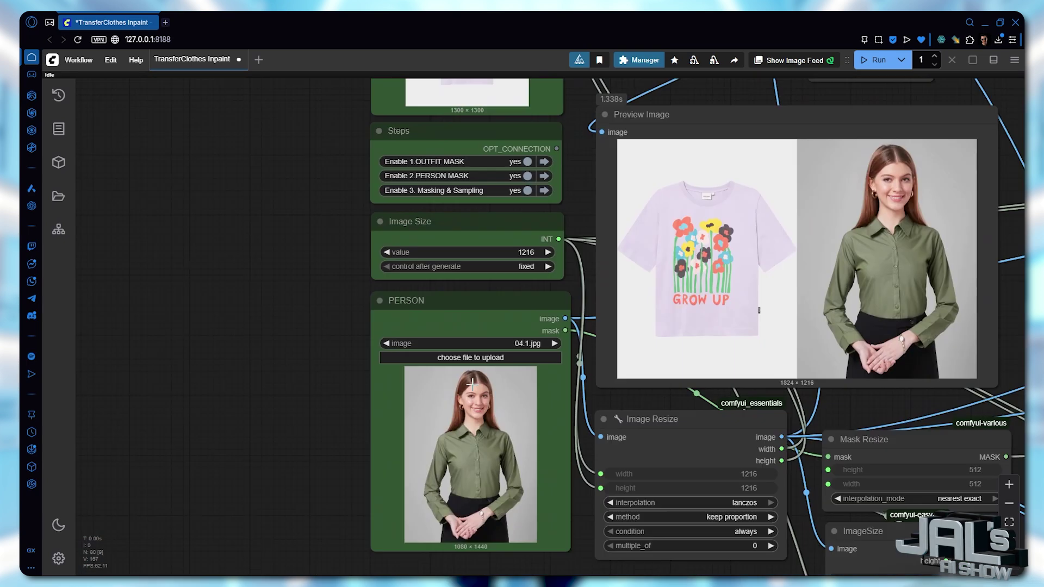
right_click(471, 384)
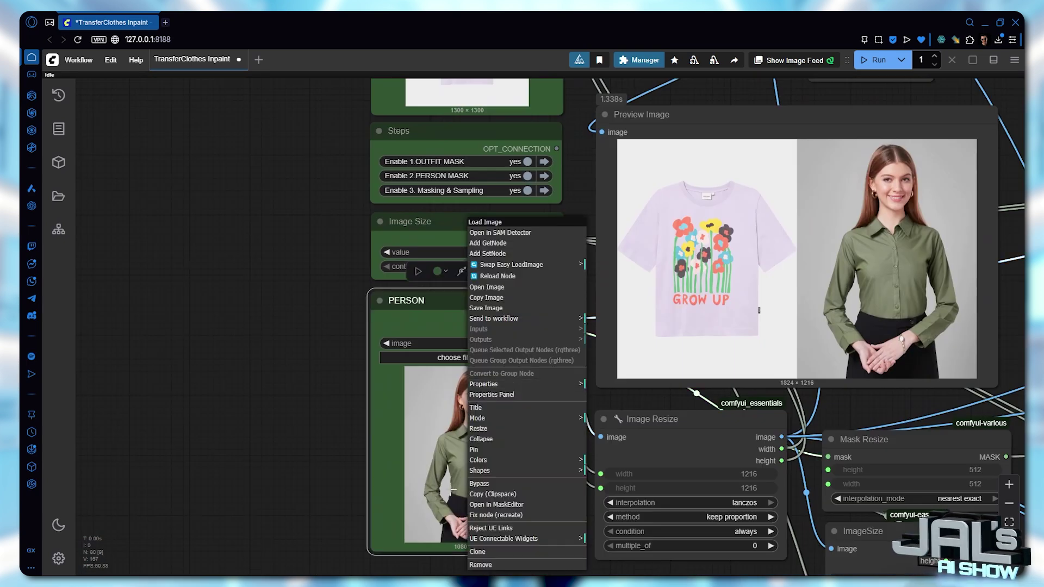
left_click(496, 505)
Paint a mask over the woman's top, neckline and sleeves, save it, and run the workflow
mouse_move(560, 508)
left_mouse_down()
mouse_move(598, 256)
mouse_move(430, 494)
mouse_move(598, 354)
mouse_move(443, 341)
mouse_move(496, 368)
left_mouse_up()
scroll(474, 261, "up", 5)
mouse_move(457, 274)
left_mouse_down()
mouse_move(538, 278)
mouse_move(611, 240)
left_mouse_up()
scroll(541, 308, "down", 1)
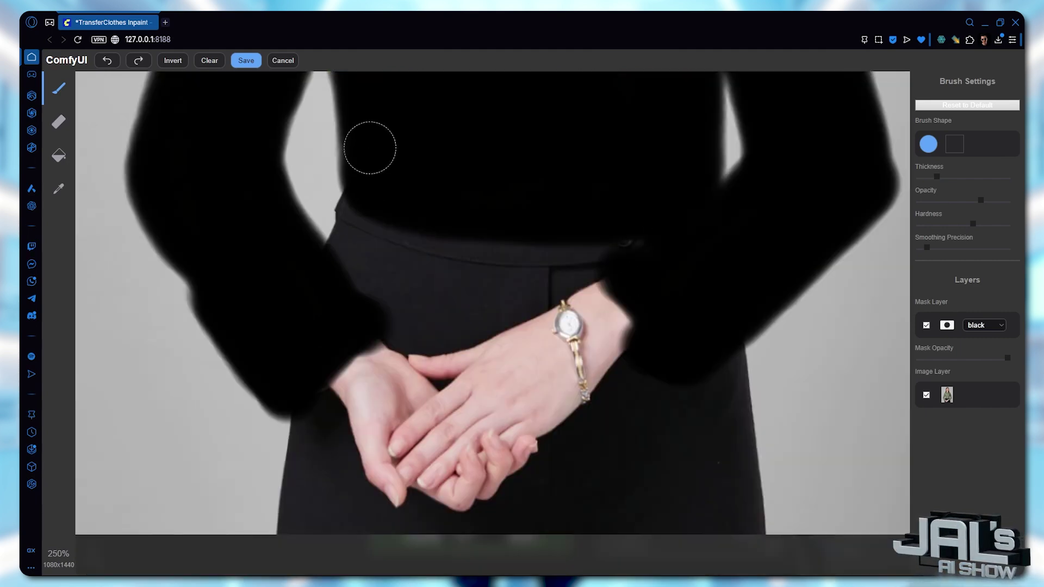
mouse_move(373, 144)
left_mouse_down()
mouse_move(327, 261)
mouse_move(622, 236)
mouse_move(529, 302)
mouse_move(413, 343)
mouse_move(571, 263)
mouse_move(416, 318)
mouse_move(313, 400)
mouse_move(338, 455)
left_mouse_up()
mouse_move(544, 472)
left_mouse_down()
mouse_move(611, 401)
mouse_move(741, 430)
mouse_move(687, 436)
mouse_move(655, 401)
left_mouse_up()
scroll(240, 173, "down", 5)
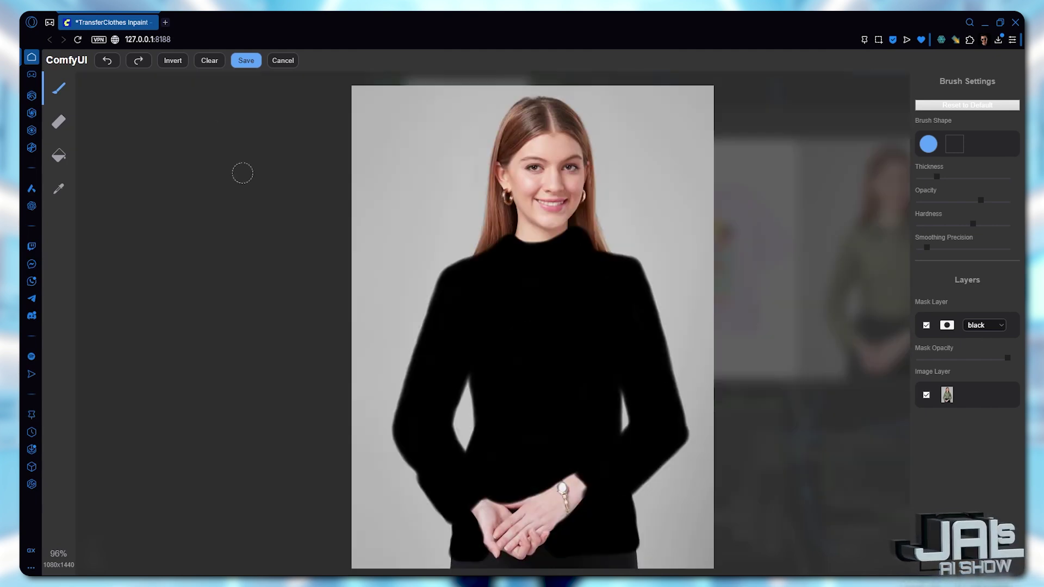
left_click(246, 60)
left_click(874, 60)
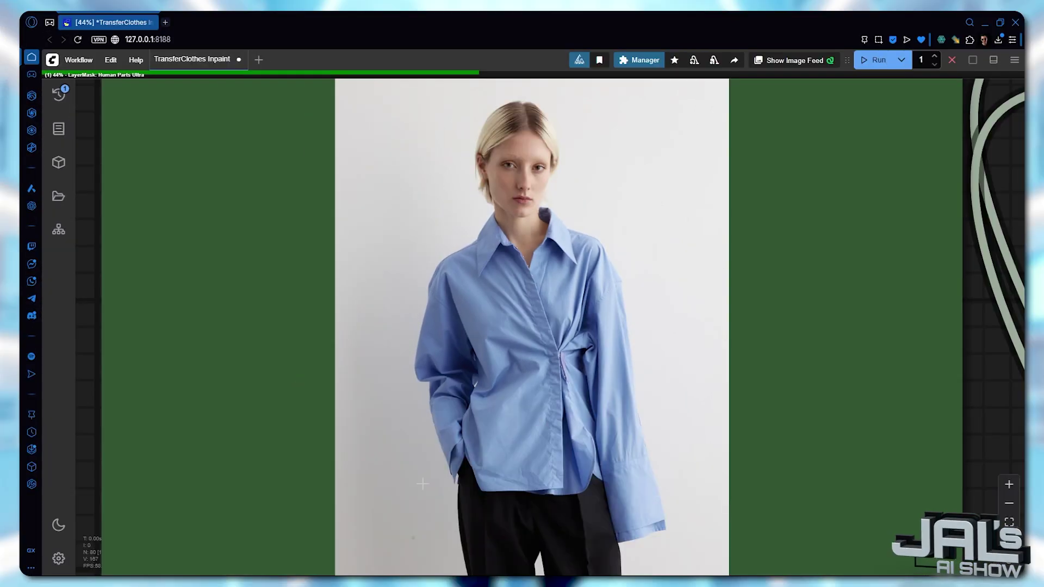
Set the outfit Human Segmentation to human_parsing_lip with only Upper-clothes, then queue with Ctrl+Enter
left_click_drag(417, 499, 467, 203)
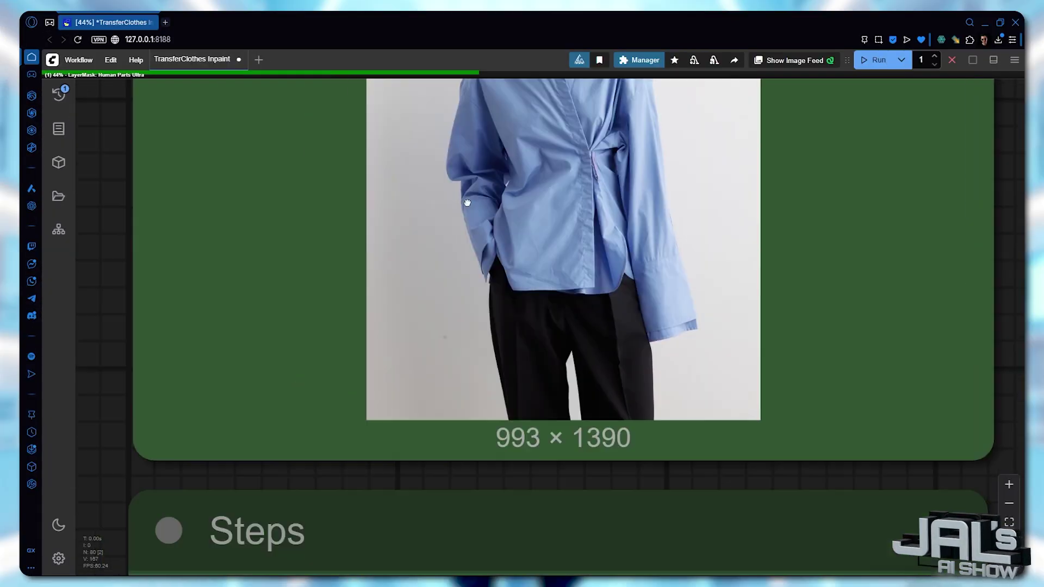
scroll(467, 203, "down", 5)
scroll(478, 303, "down", 2)
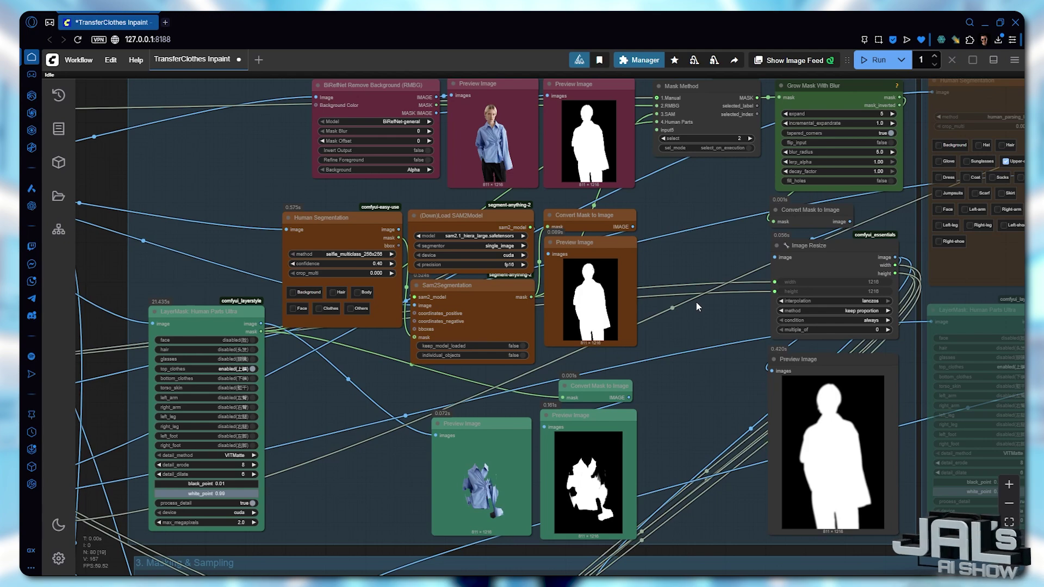
scroll(355, 201, "up", 9)
left_click(346, 255)
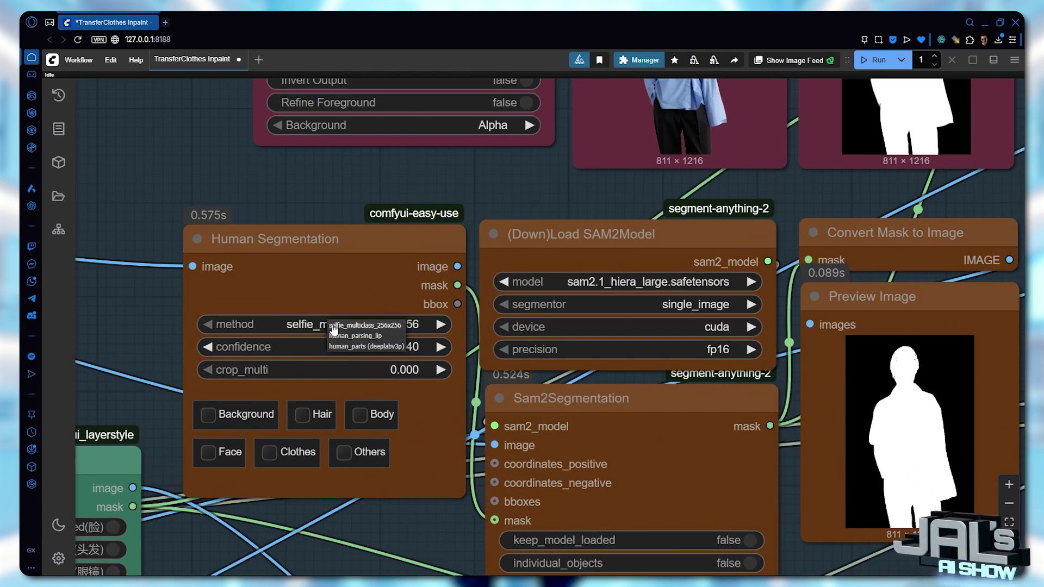
left_click(392, 337)
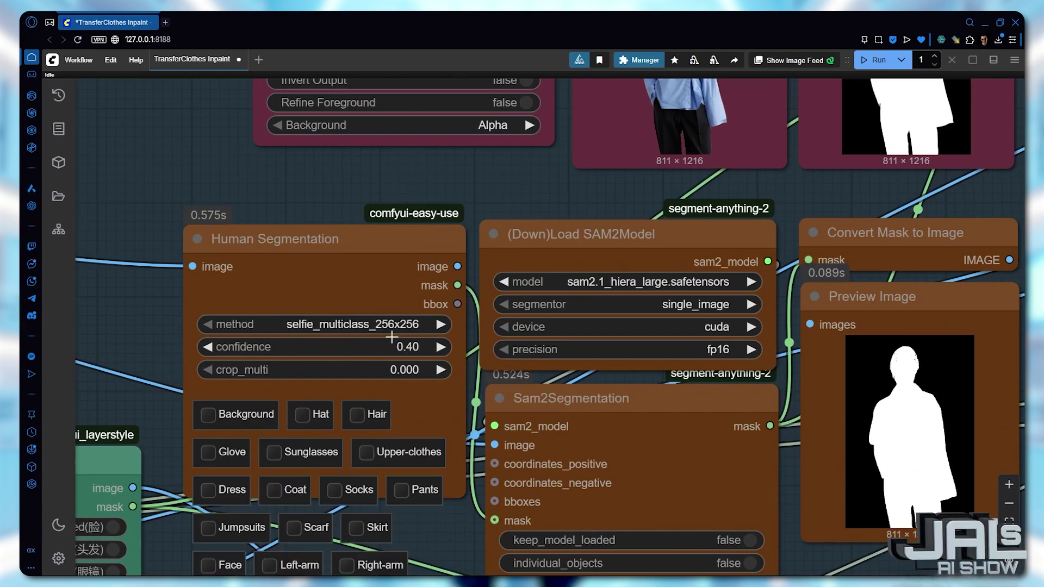
scroll(450, 365, "down", 6)
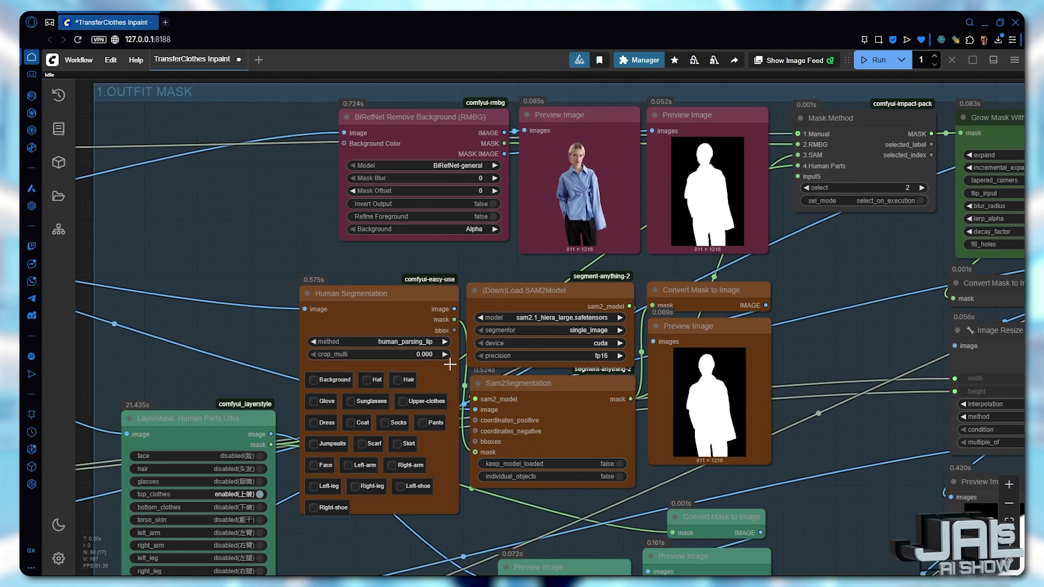
left_click(403, 402)
key("ctrl+Return")
scroll(403, 403, "down", 2)
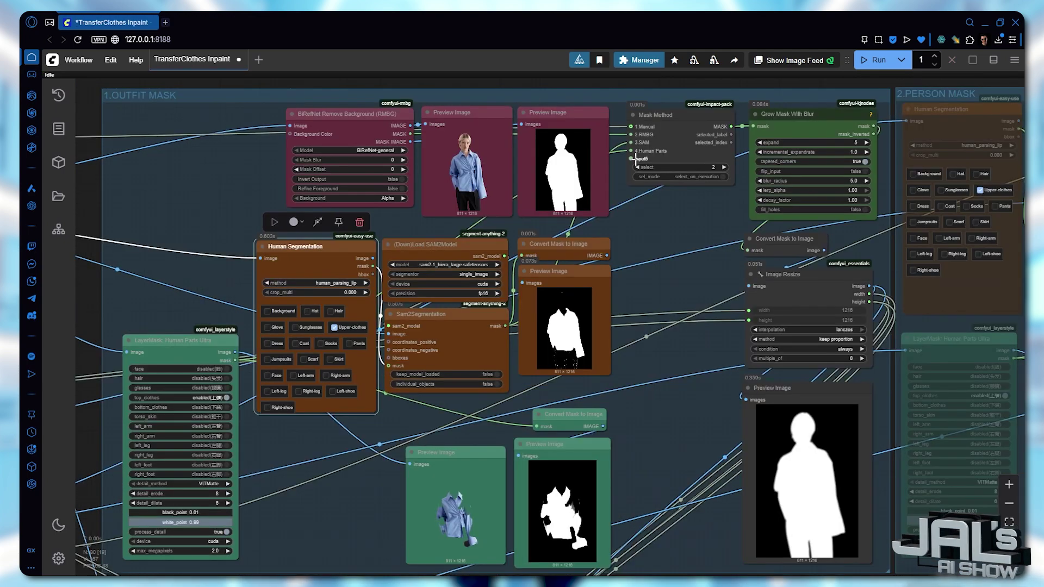
scroll(555, 309, "up", 15)
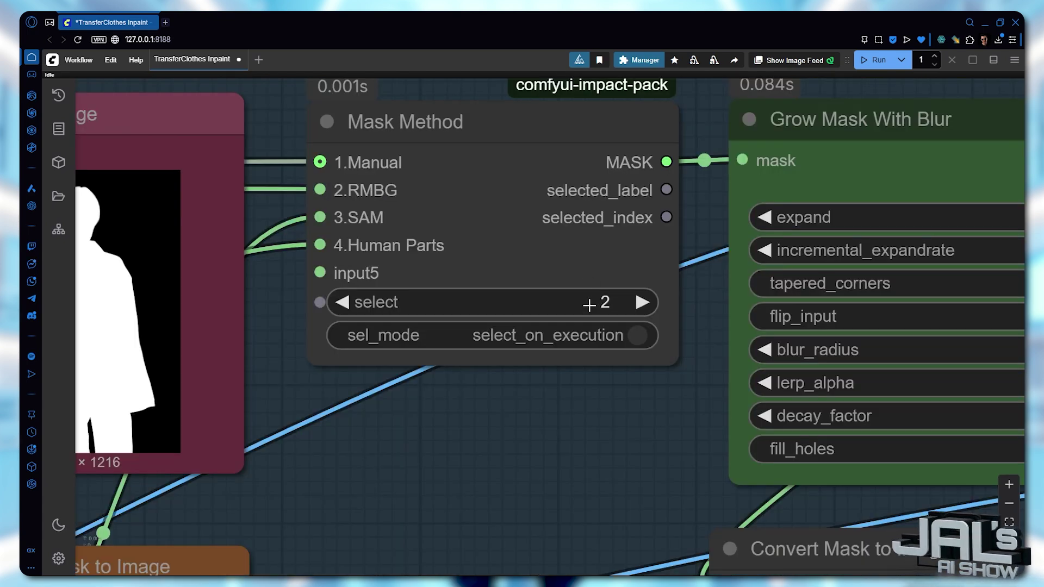
Detect the blue shirt in the OUTFIT image with SAM Detector and save the mask to the node
left_click(589, 305)
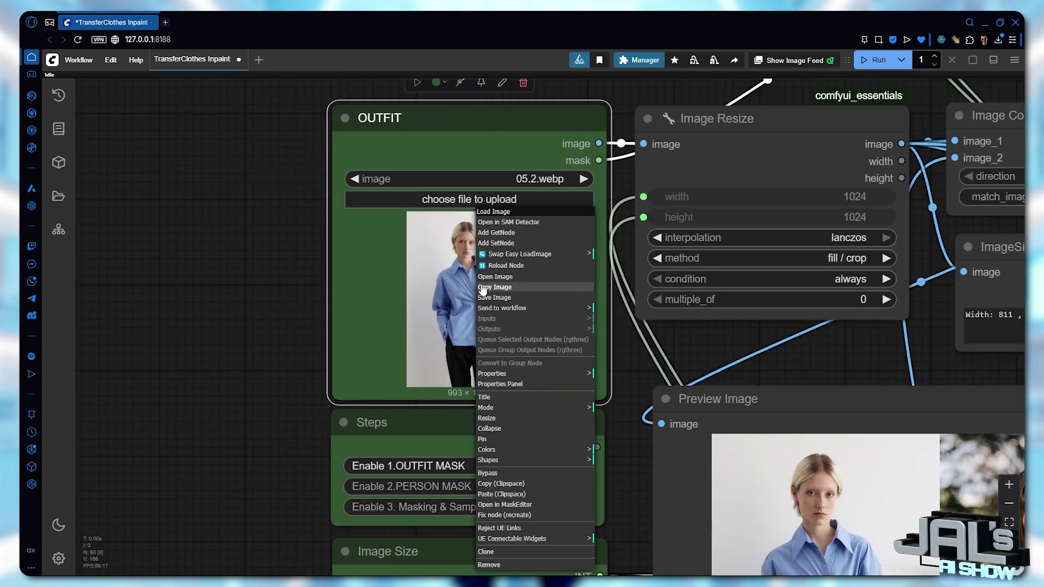
left_click(520, 223)
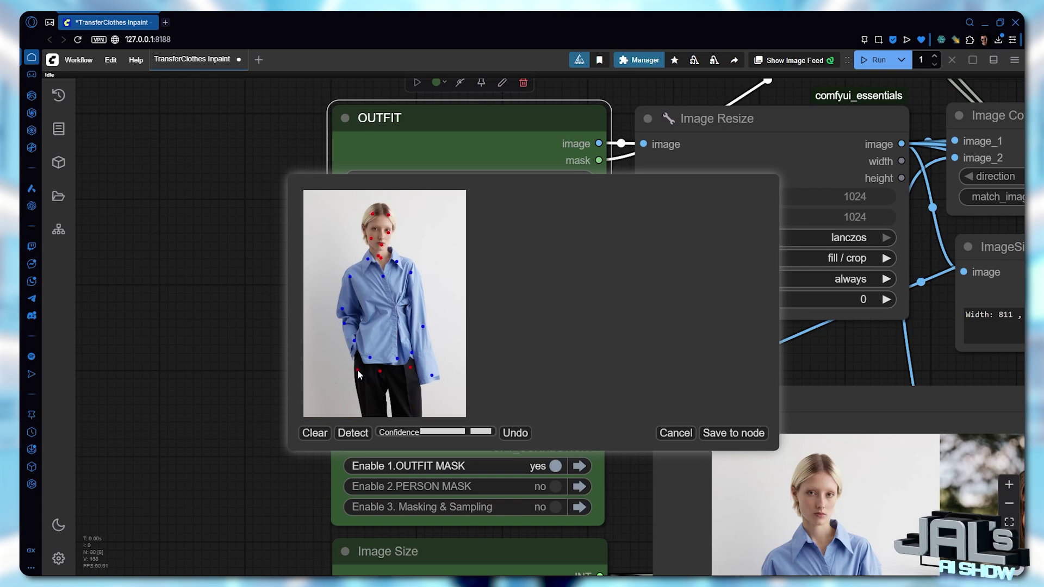
left_click(350, 438)
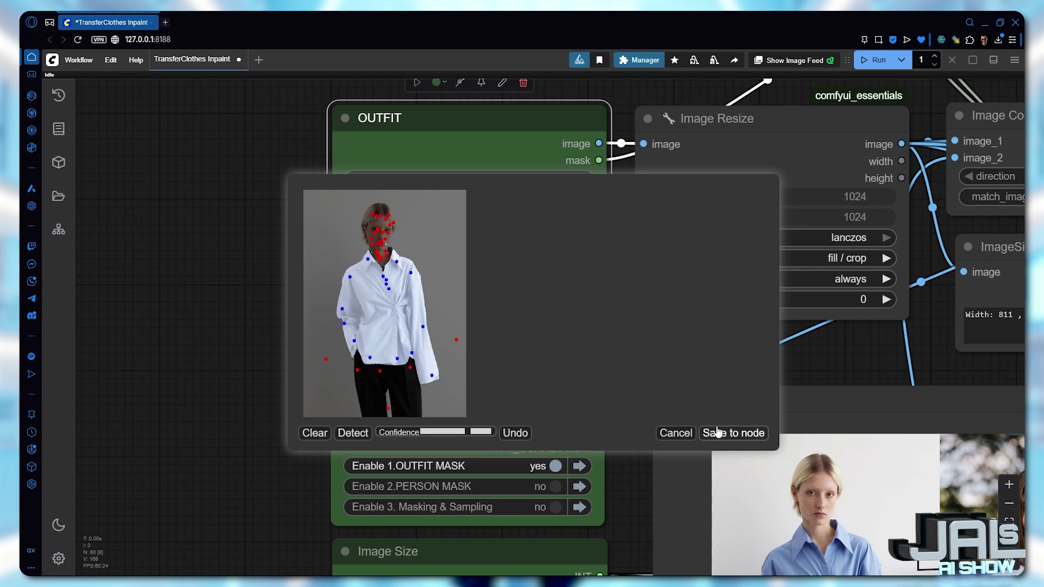
left_click(750, 433)
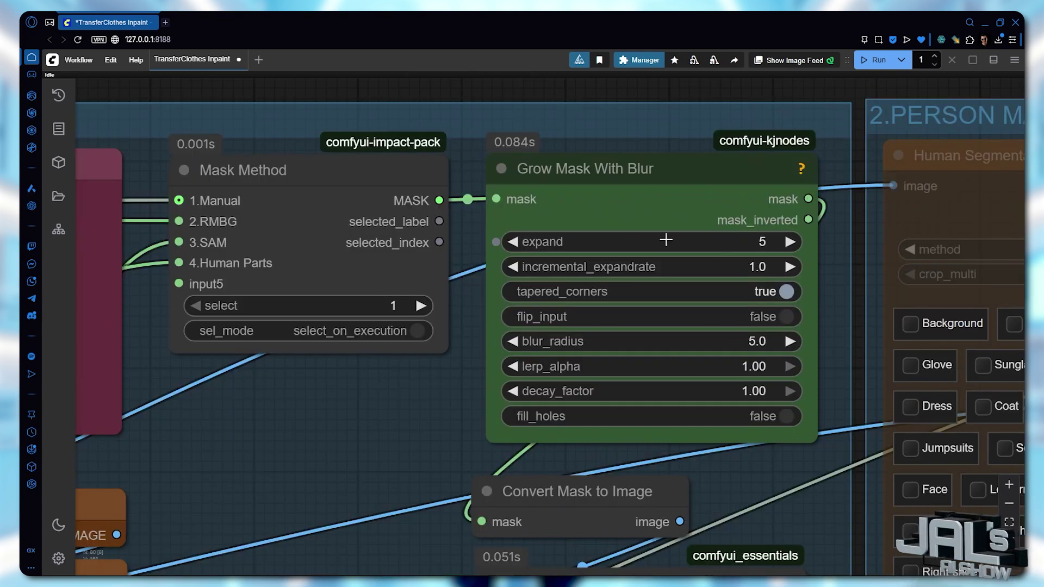
Set Grow Mask With Blur expand to 0 and switch Enable 2.PERSON MASK to yes
left_click(708, 239)
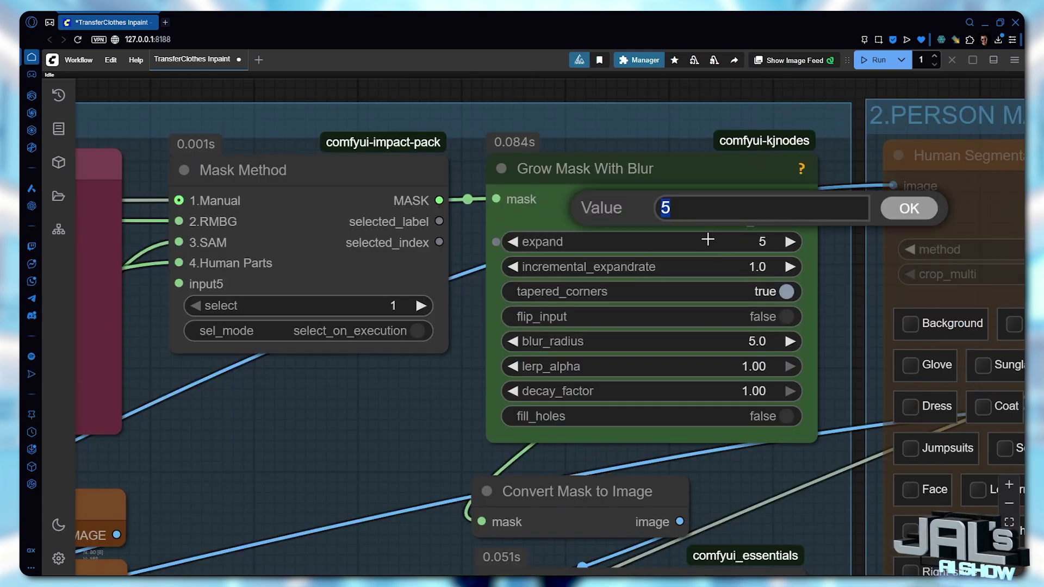
key("Return")
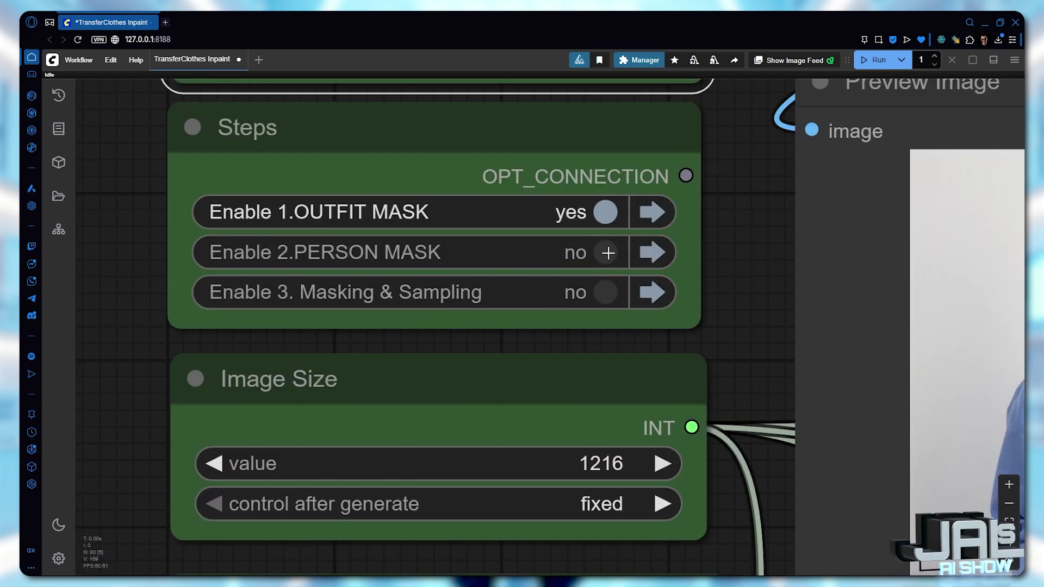
left_click(608, 253)
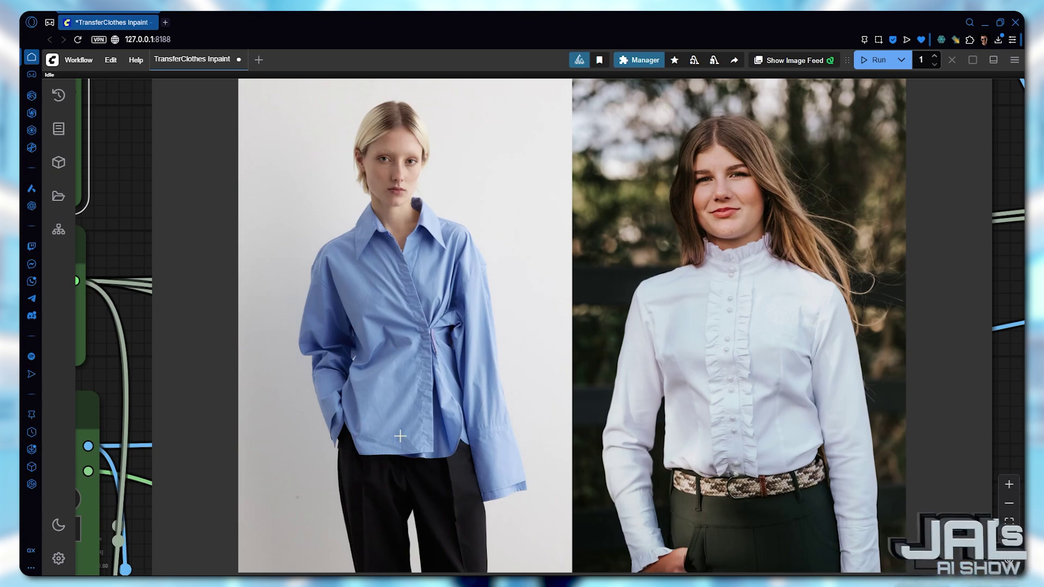
In the MaskEditor, paint the person photo's mask over the blouse neck, left arm and waistband
right_click(466, 325)
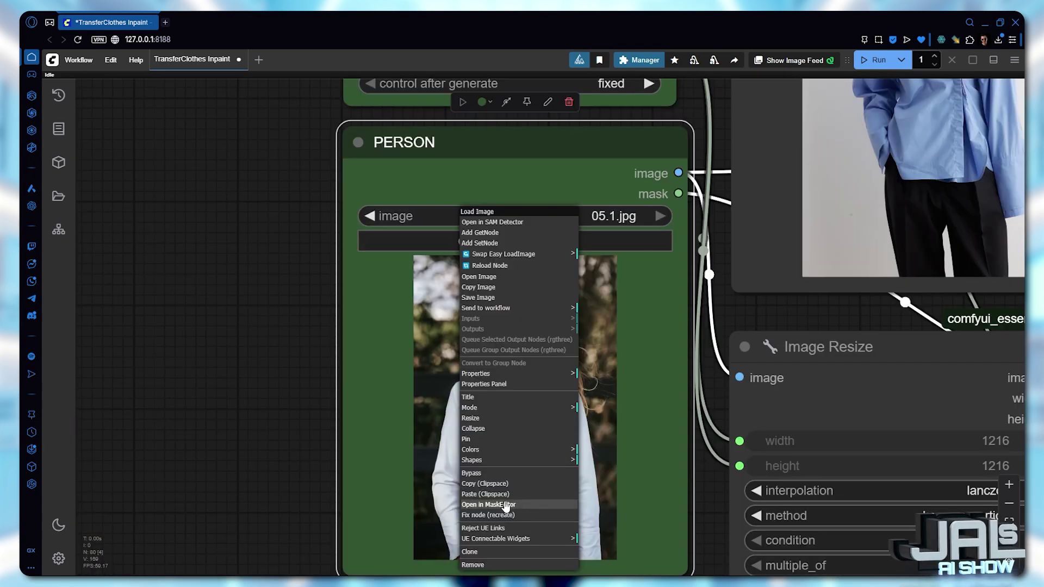
left_click(493, 505)
mouse_move(544, 209)
left_mouse_down()
mouse_move(421, 240)
mouse_move(380, 341)
mouse_move(373, 405)
mouse_move(393, 533)
mouse_move(403, 370)
mouse_move(398, 460)
mouse_move(436, 365)
mouse_move(443, 489)
mouse_move(483, 361)
mouse_move(560, 287)
mouse_move(548, 236)
mouse_move(616, 341)
mouse_move(614, 535)
mouse_move(575, 289)
mouse_move(601, 315)
left_mouse_up()
scroll(602, 315, "up", 5)
mouse_move(381, 375)
left_mouse_down()
mouse_move(636, 352)
mouse_move(625, 378)
mouse_move(397, 401)
mouse_move(319, 388)
mouse_move(363, 427)
mouse_move(387, 415)
mouse_move(389, 431)
mouse_move(463, 422)
mouse_move(525, 434)
left_mouse_up()
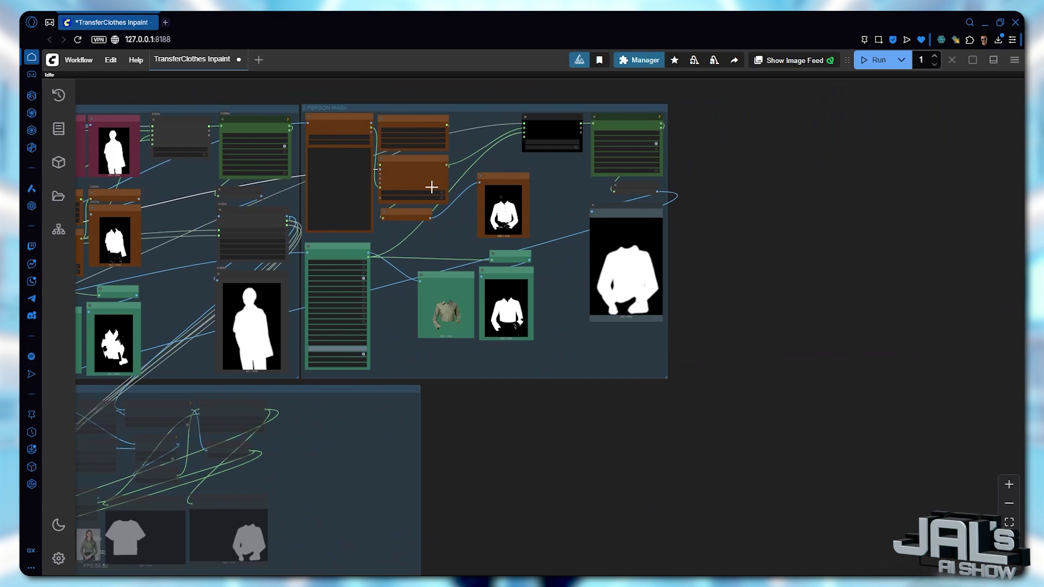
scroll(432, 184, "up", 5)
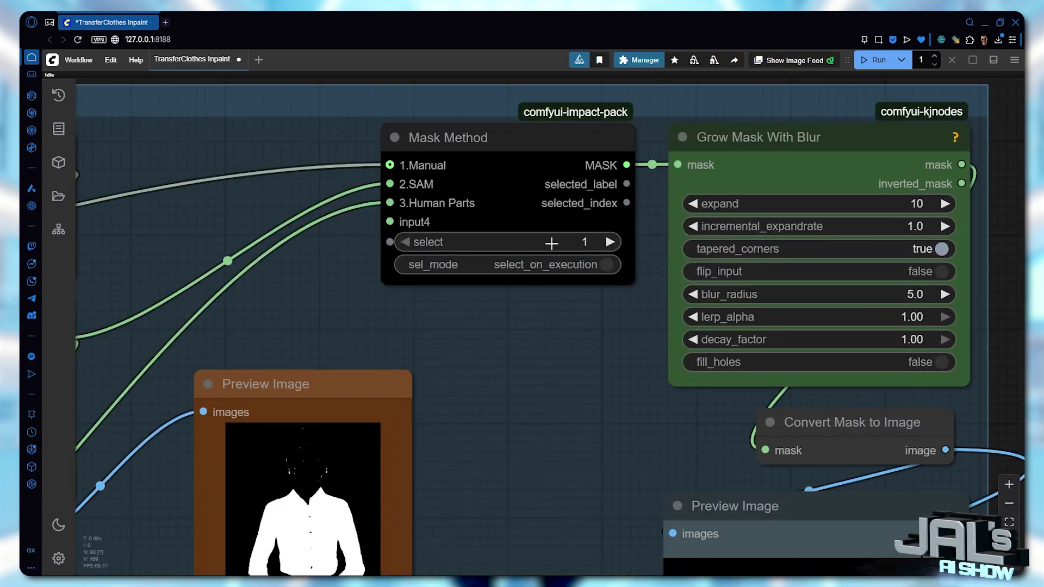
scroll(493, 376, "down", 15)
scroll(278, 261, "up", 20)
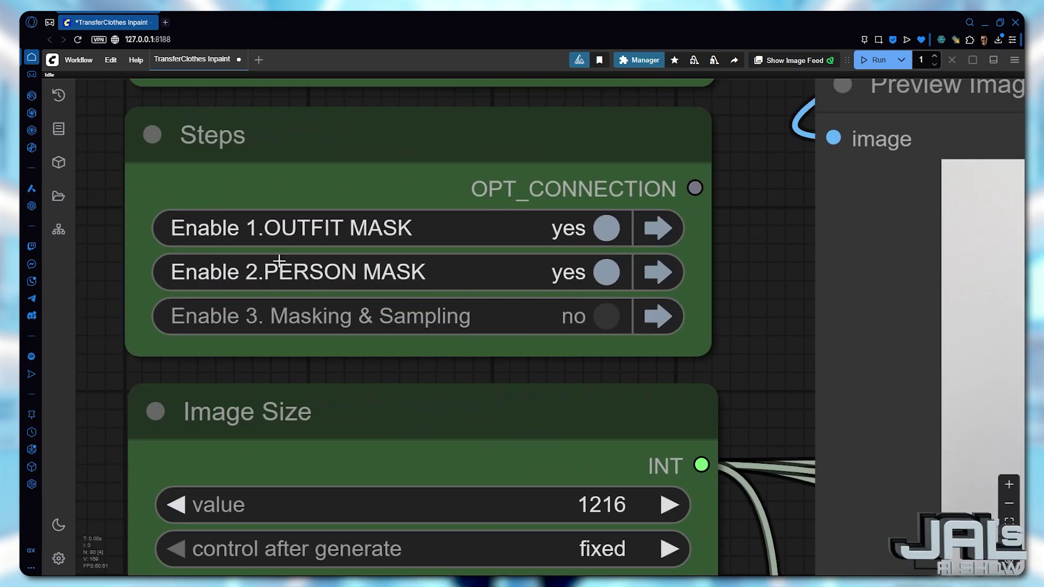
key(".")
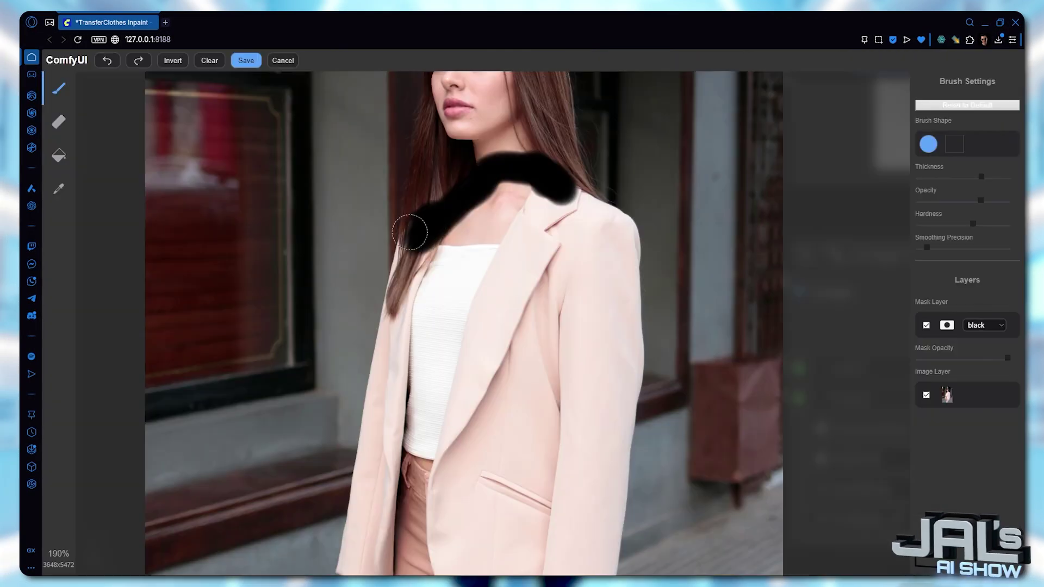
Load the navy jumpsuit as outfit; set Human Segmentation to selfie_multiclass_256x256, Clothes only
left_click_drag(415, 226, 423, 300)
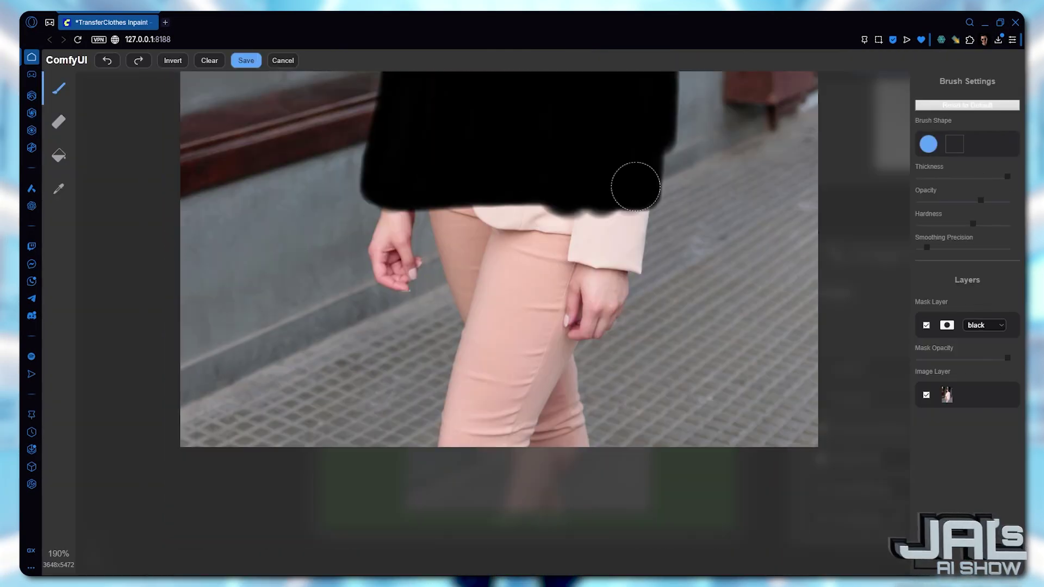
left_click_drag(634, 181, 497, 384)
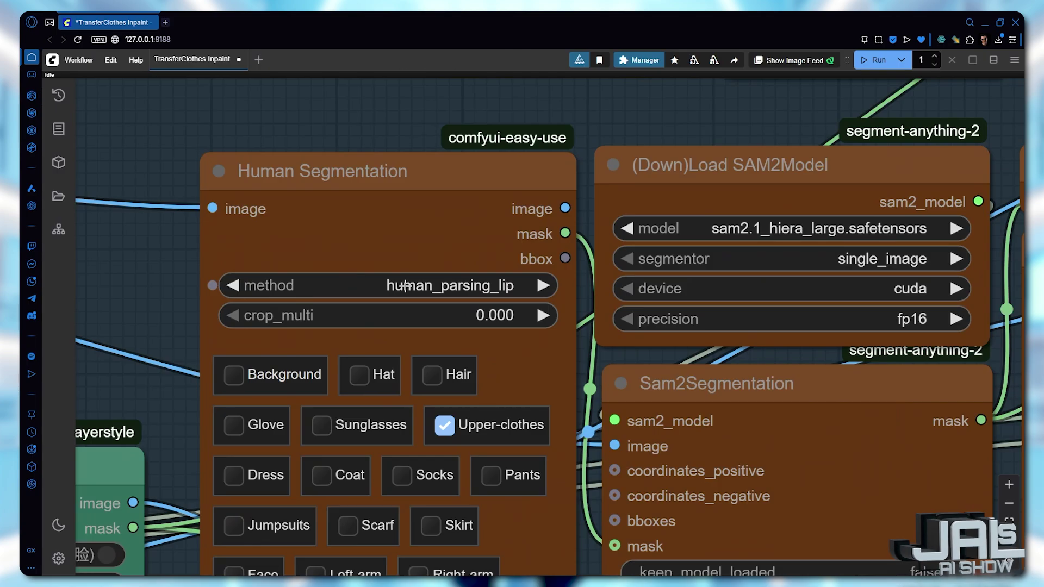
left_click(400, 303)
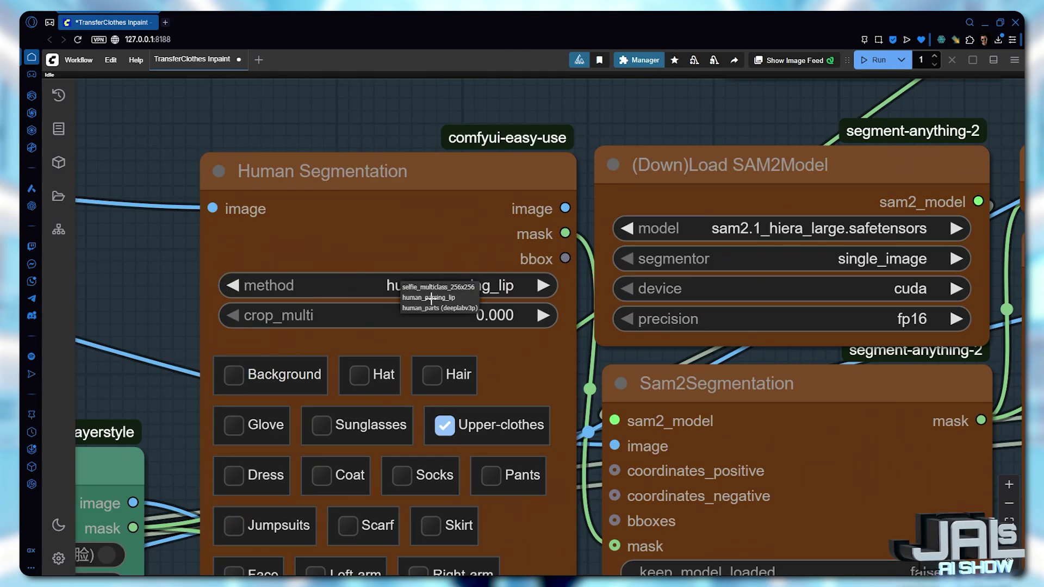
left_click(411, 286)
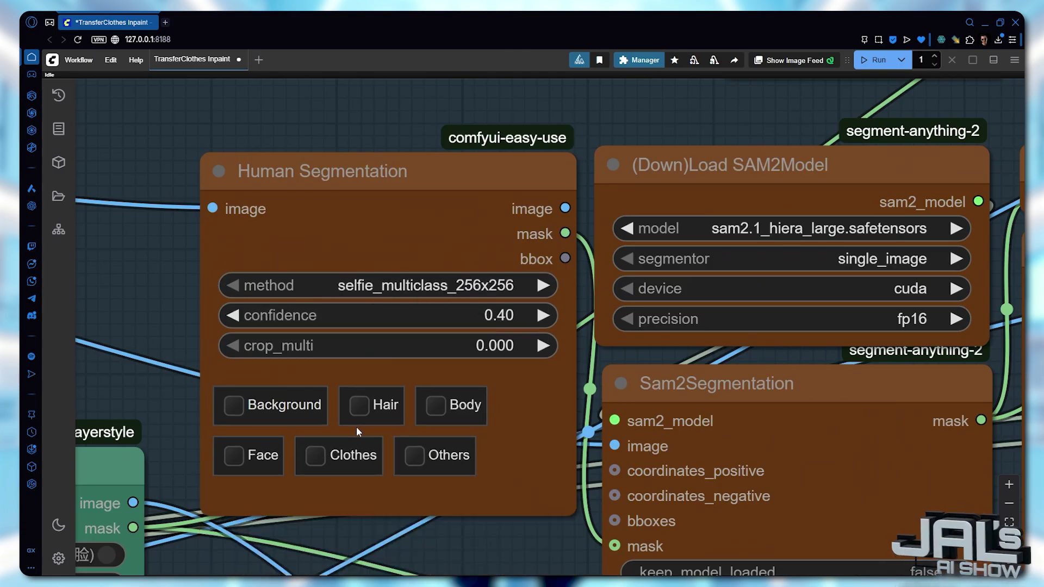
left_click(315, 455)
scroll(699, 308, "down", 10)
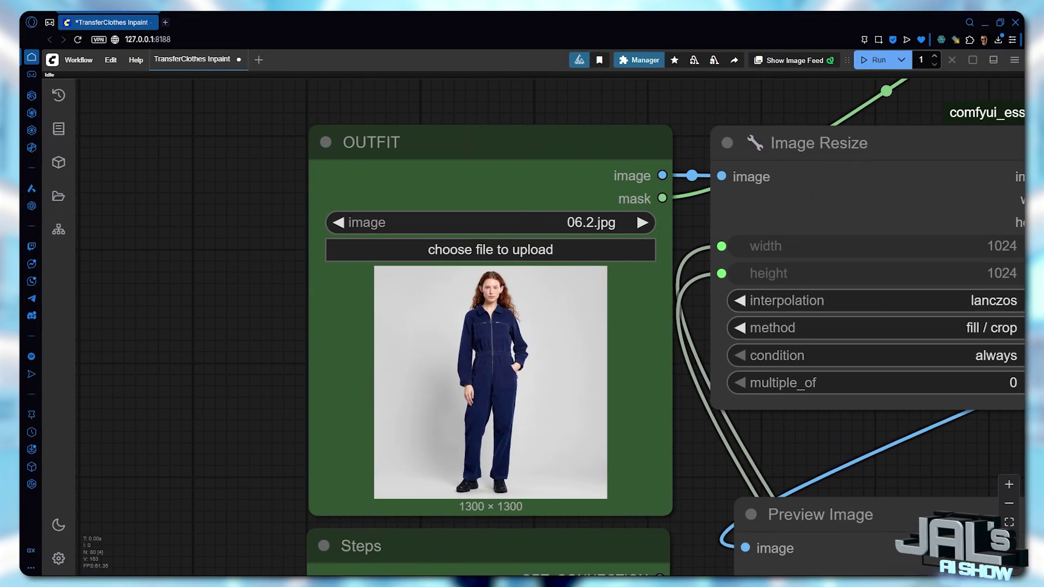
Load the red gown picture as the outfit and set the mask input selector to 2
left_click_drag(239, 397, 469, 372)
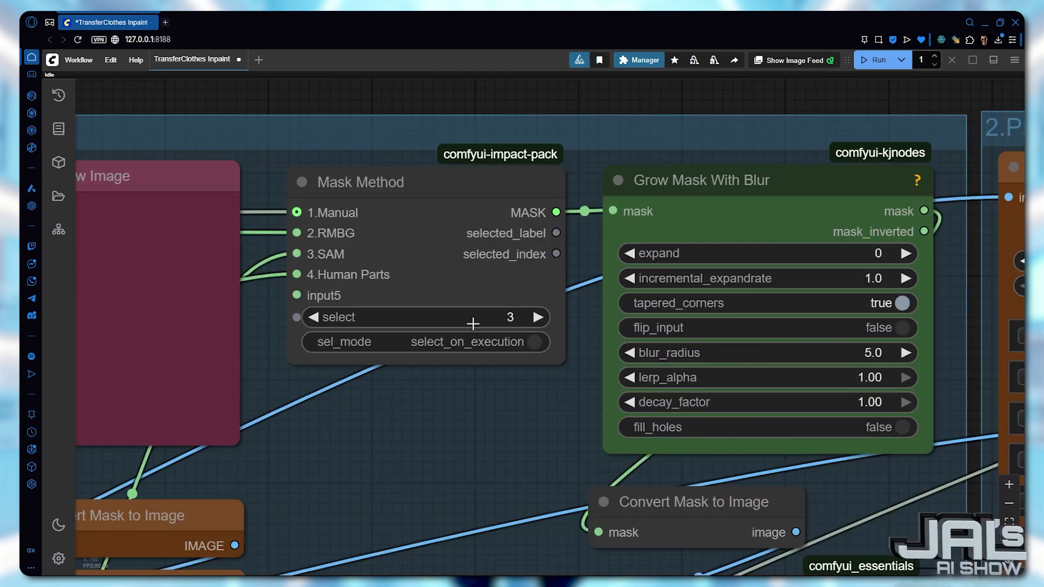
left_click(473, 319)
type("2")
key("Return")
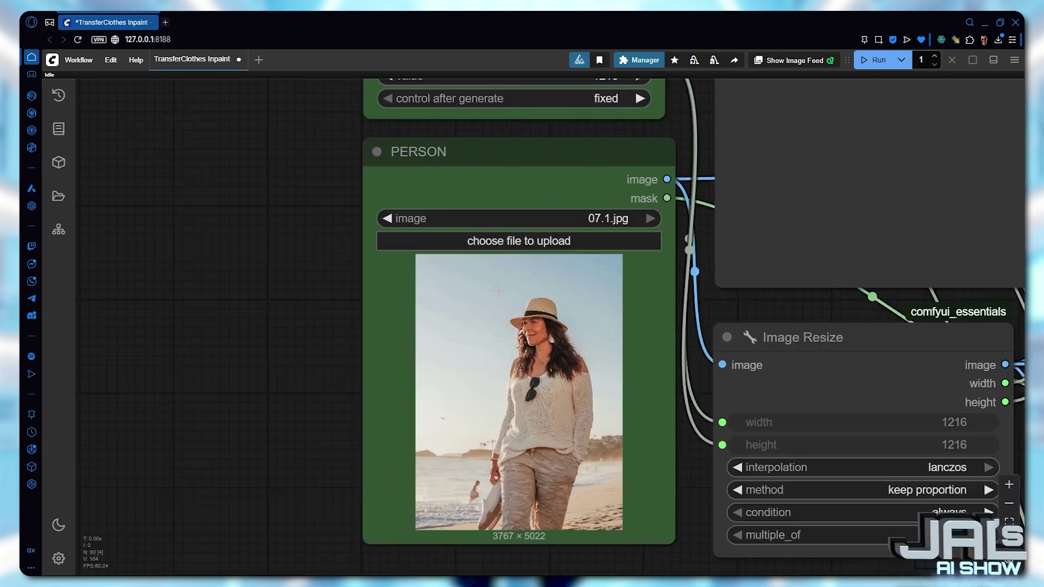
Paint a mask over the woman's neckline, arms and torso in the MaskEditor and save it
right_click(497, 224)
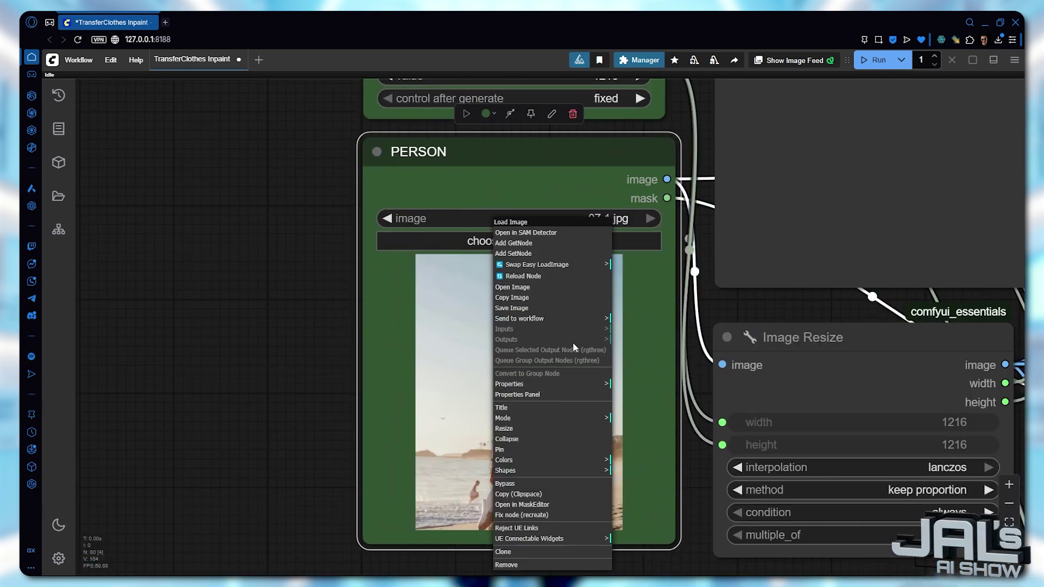
left_click(527, 507)
mouse_move(577, 294)
left_mouse_down()
mouse_move(459, 403)
mouse_move(454, 432)
left_mouse_up()
mouse_move(571, 294)
left_mouse_down()
mouse_move(623, 305)
mouse_move(560, 571)
mouse_move(499, 310)
mouse_move(602, 328)
mouse_move(519, 369)
mouse_move(473, 569)
left_mouse_up()
left_click_drag(622, 413, 694, 544)
mouse_move(453, 433)
left_mouse_down()
mouse_move(382, 563)
mouse_move(435, 568)
mouse_move(637, 459)
mouse_move(487, 520)
mouse_move(433, 409)
mouse_move(345, 563)
left_mouse_up()
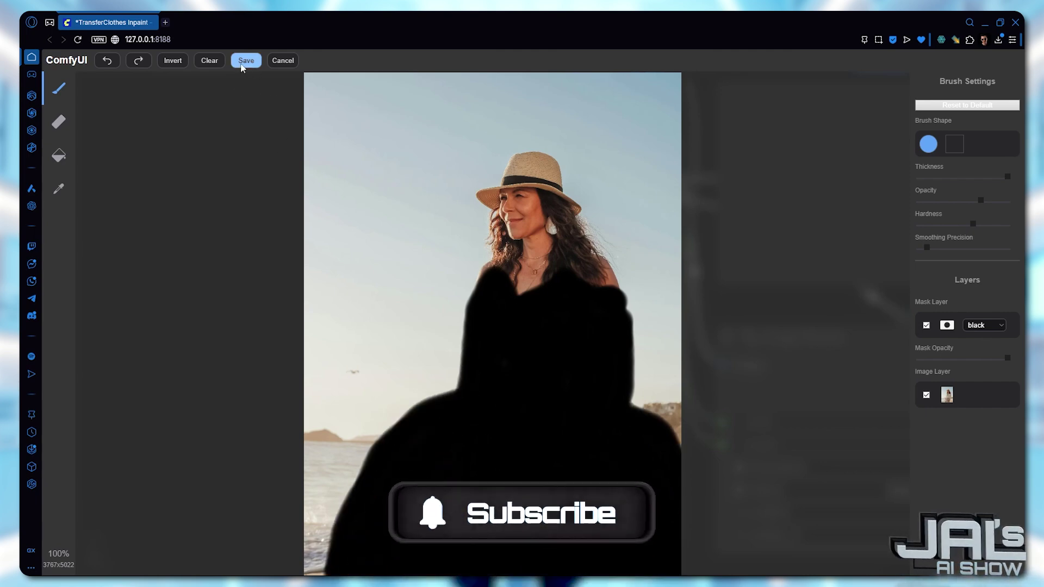
left_click(246, 61)
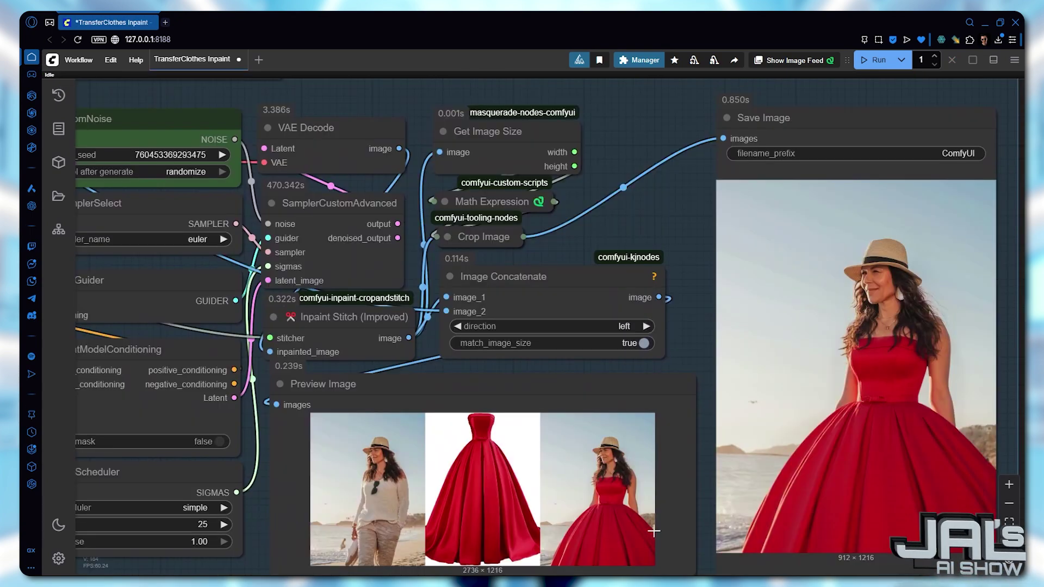
scroll(482, 532, "up", 6)
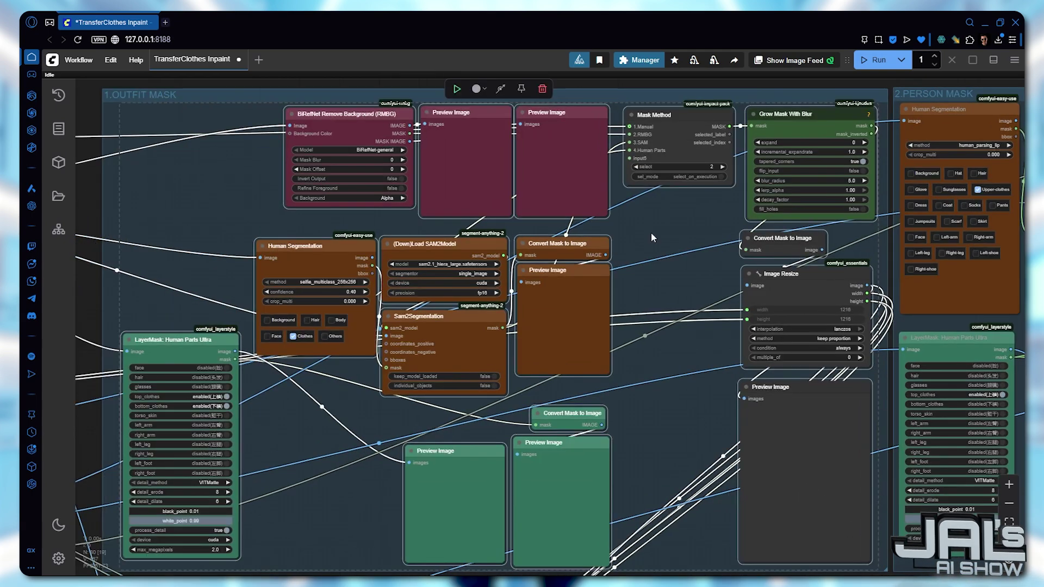
left_click(637, 61)
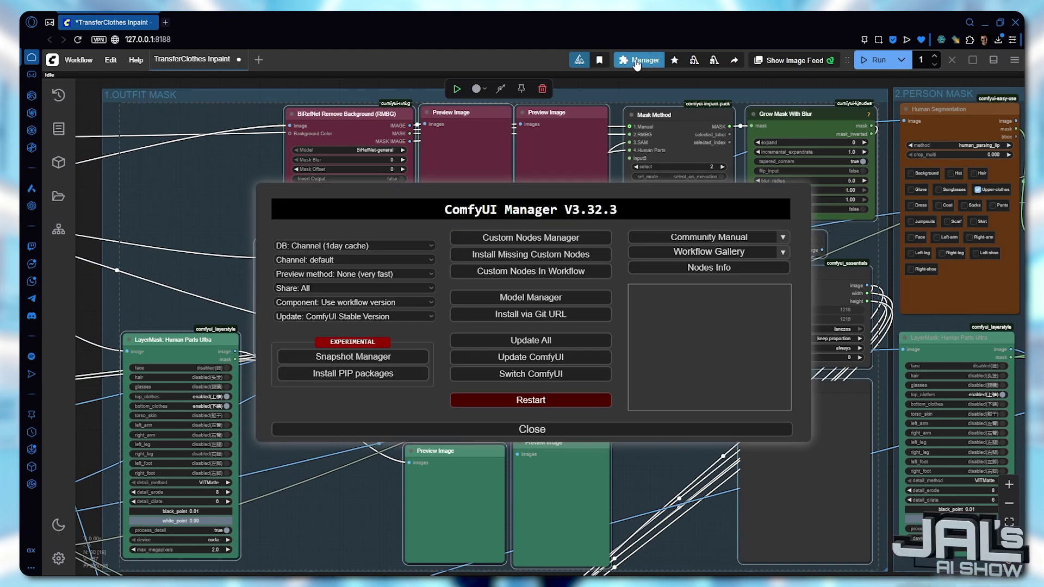
left_click(523, 255)
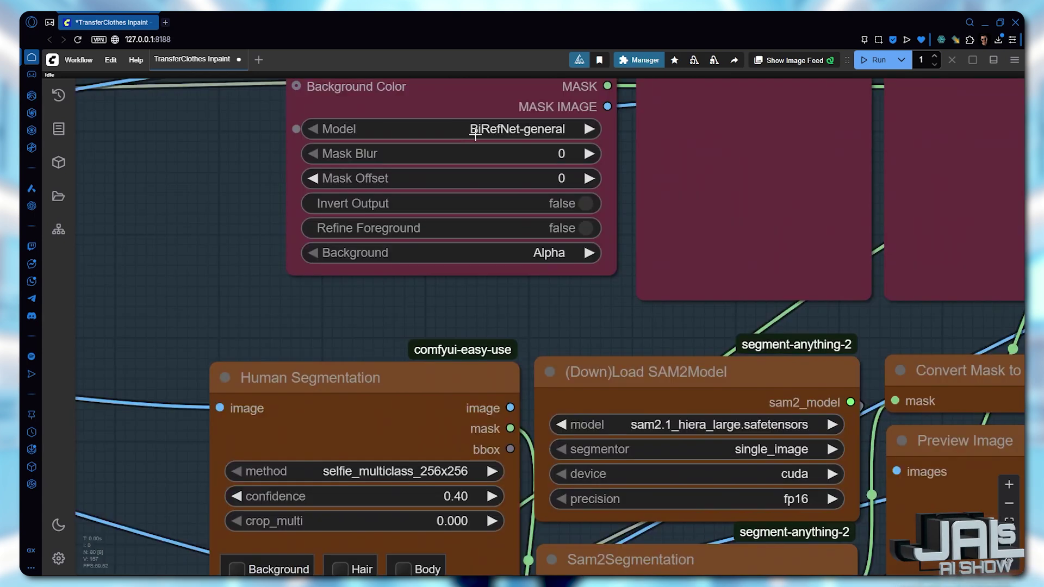
left_click(498, 129)
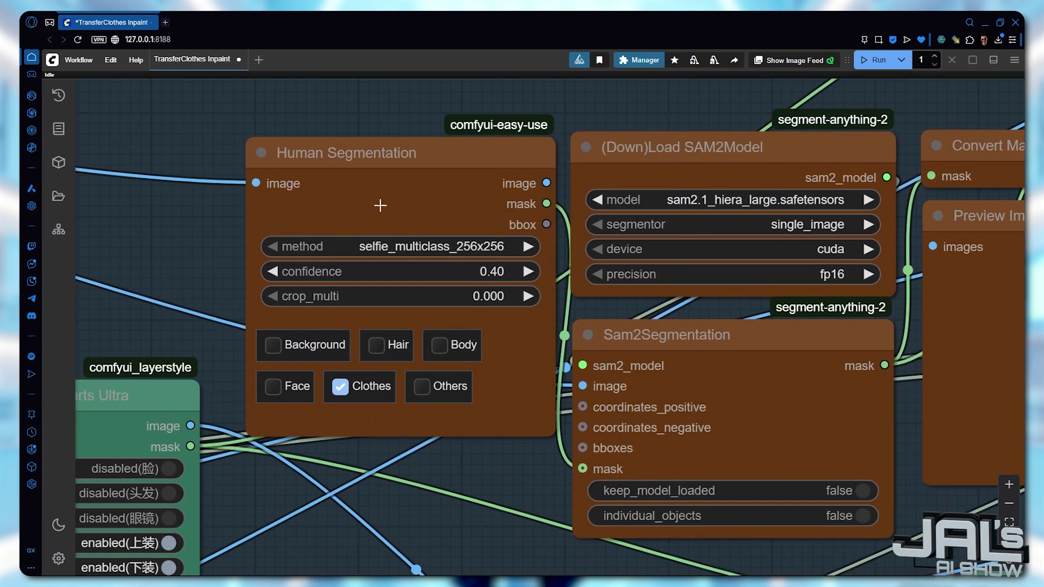
left_click(437, 247)
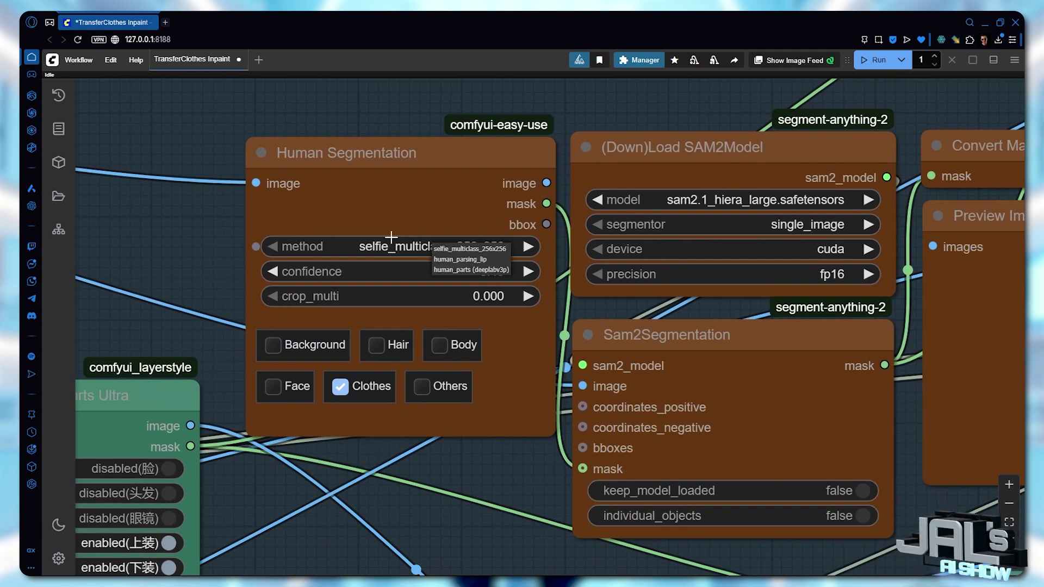
left_click(712, 204)
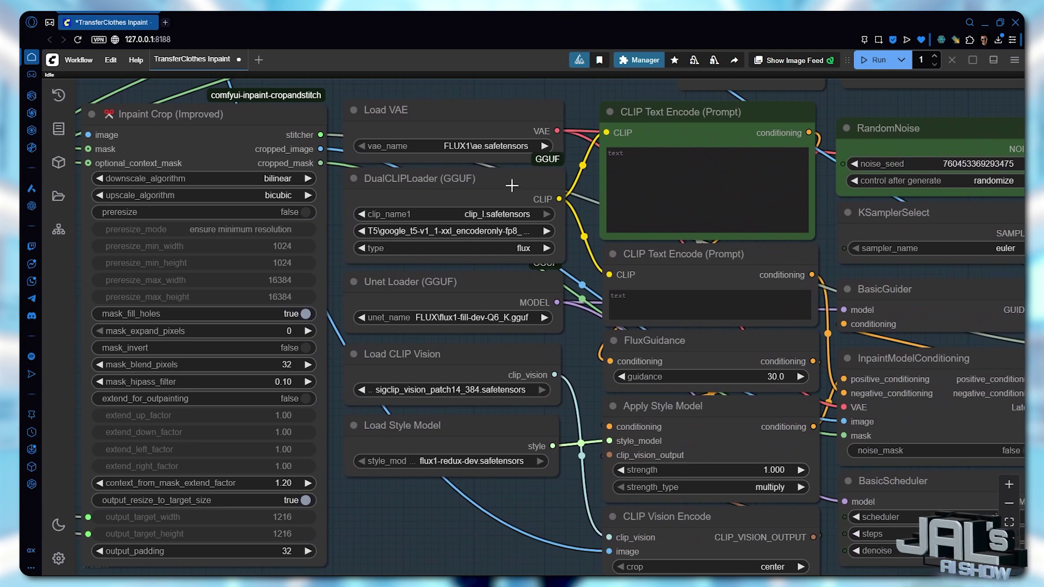
Show ae.safetensors in models\vae\FLUX1 and clip_l.safetensors in models\clip
scroll(447, 109, "up", 10)
left_click_drag(448, 109, 508, 243)
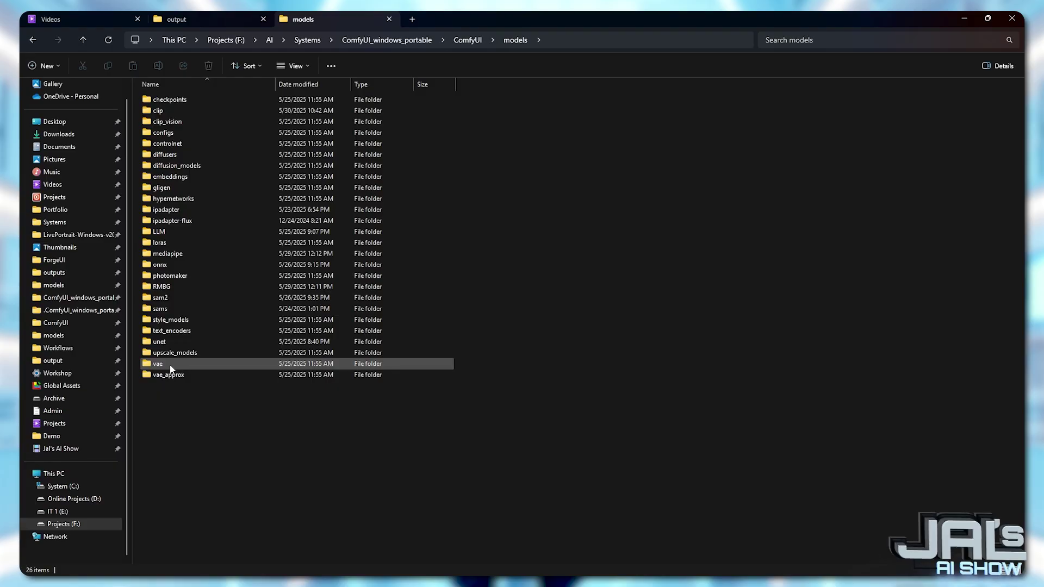
double_click(158, 364)
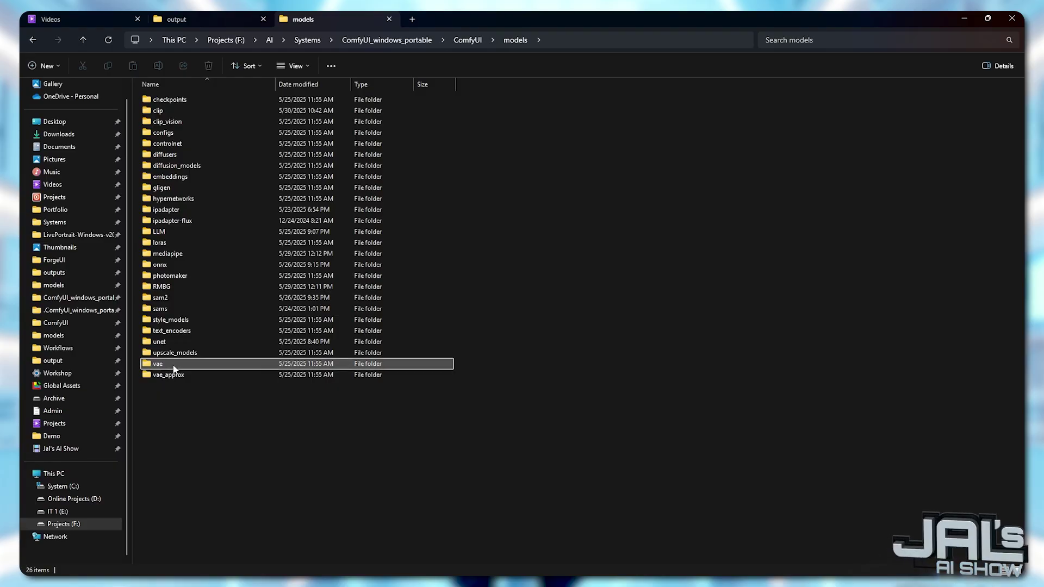
double_click(178, 100)
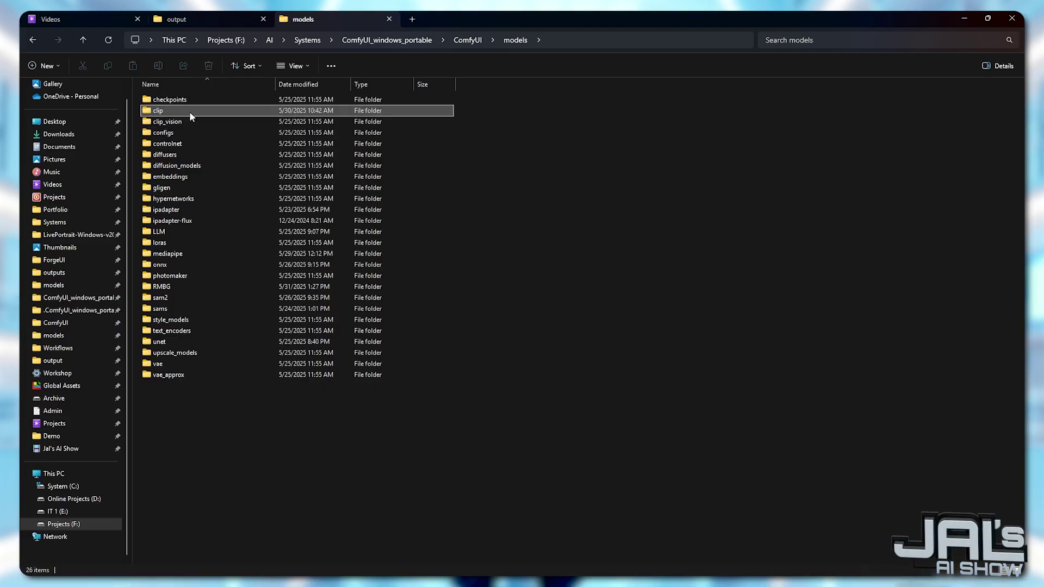
double_click(189, 111)
left_click(197, 114)
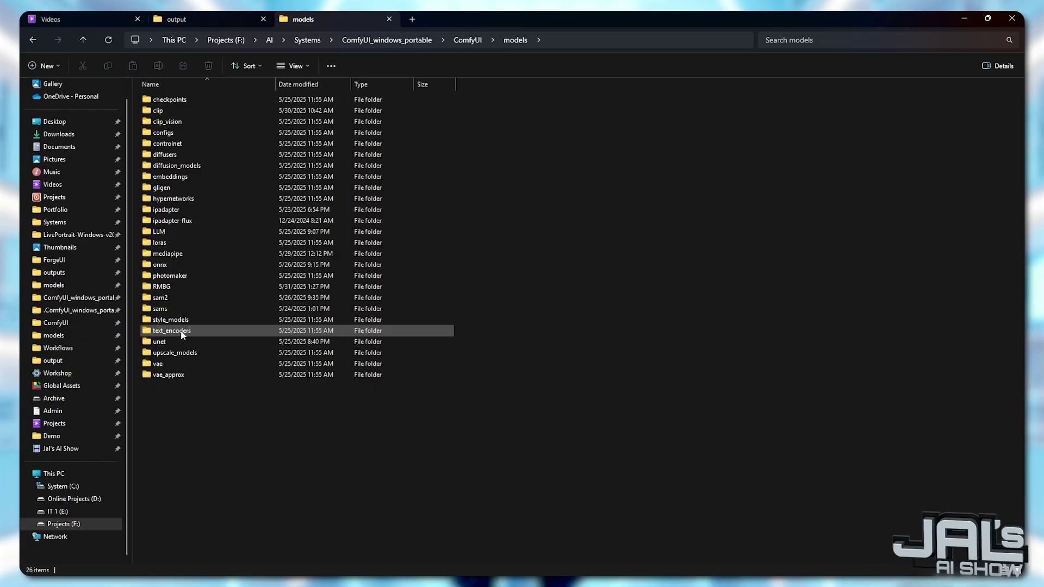
Browse the text_encoders\T5, unet\FLUX and clip_vision model folders
double_click(190, 330)
double_click(171, 101)
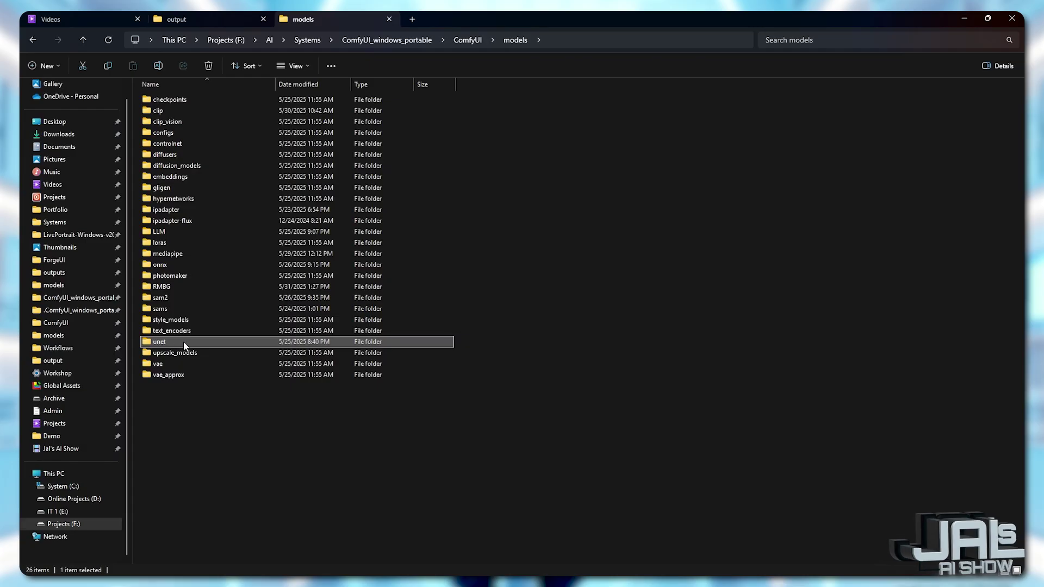
double_click(185, 346)
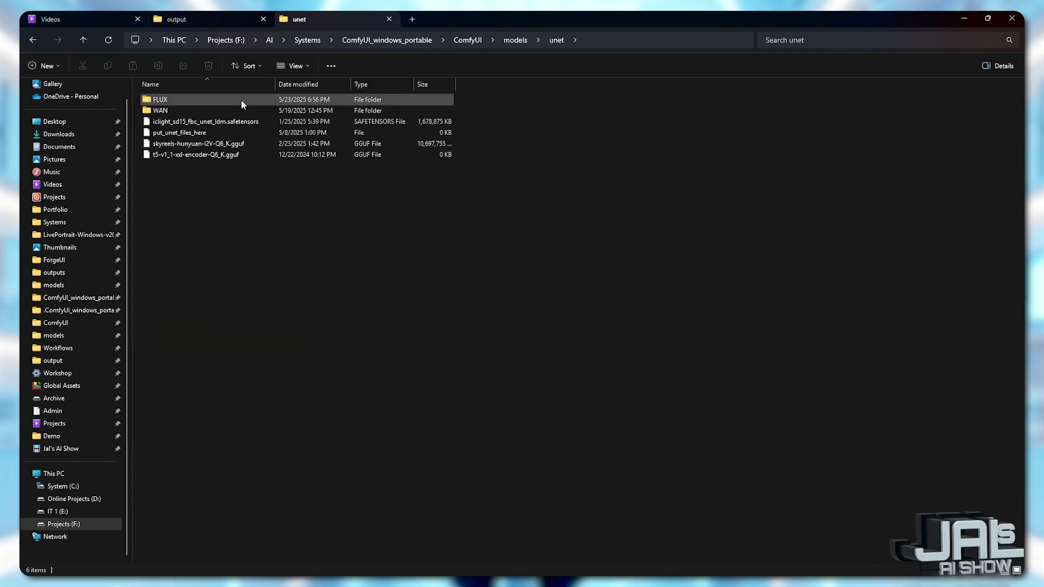
double_click(179, 100)
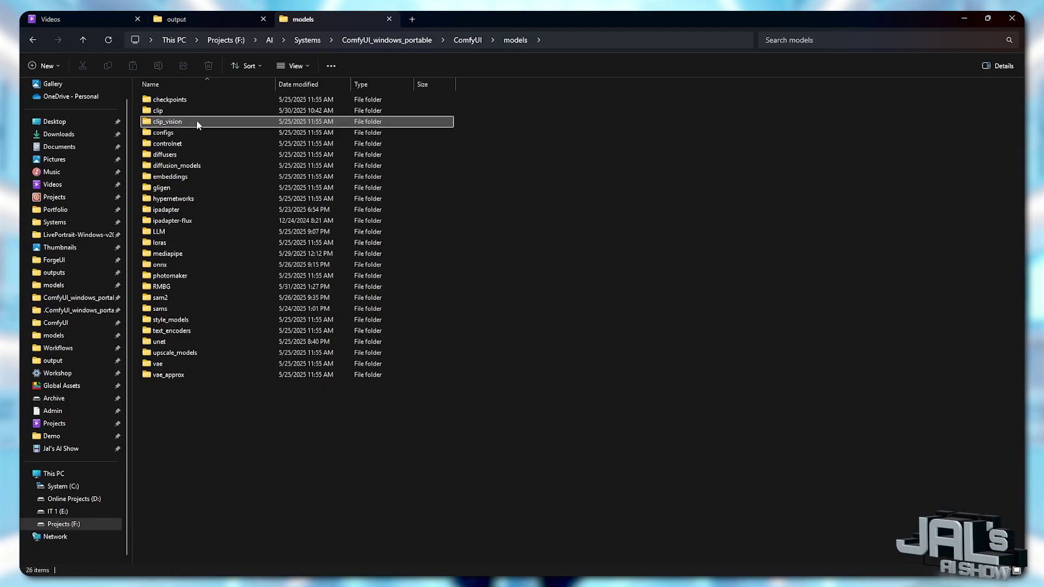
double_click(197, 119)
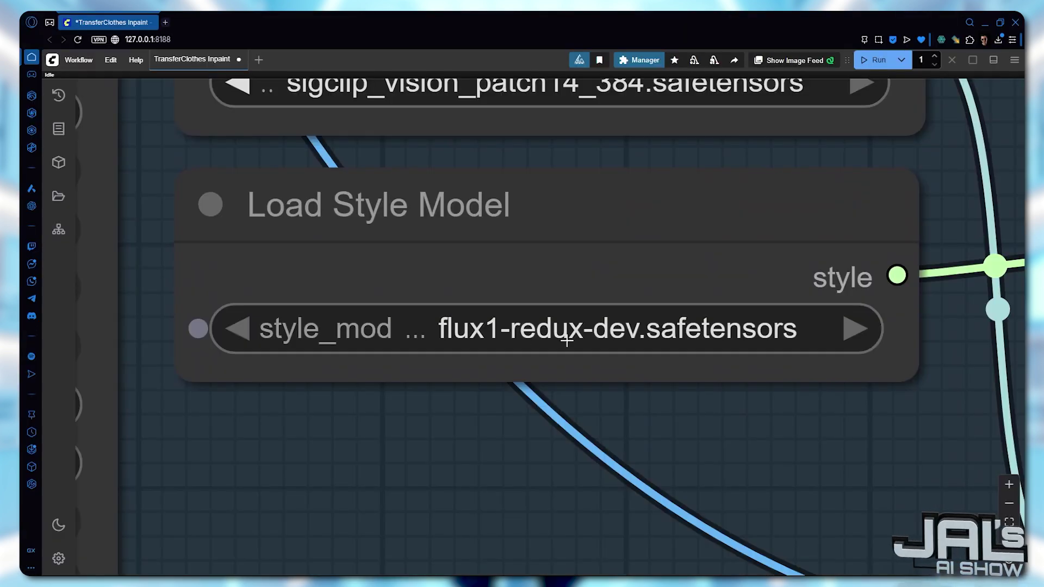